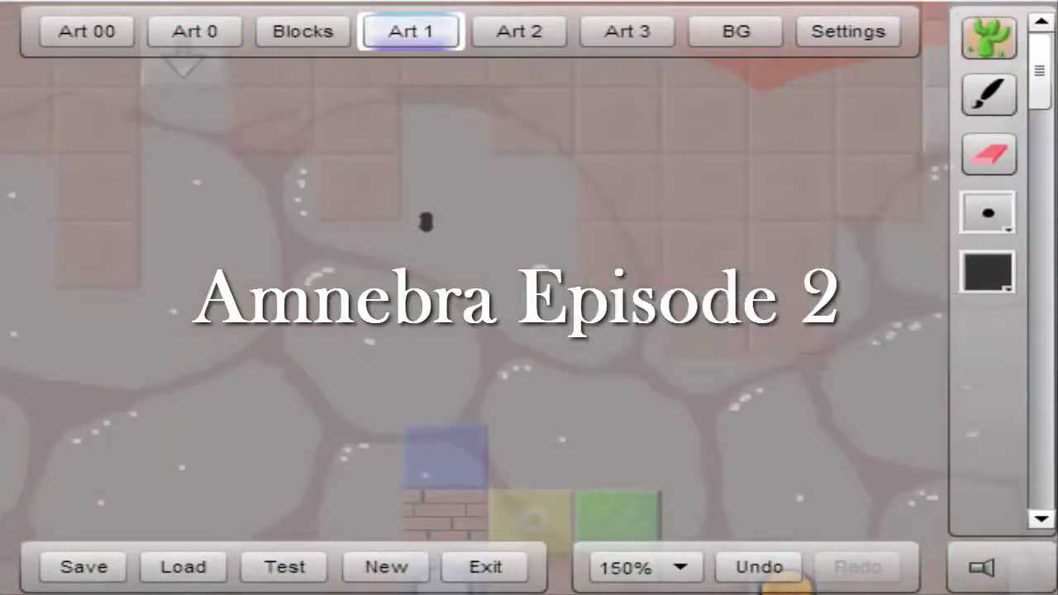
- Outline a dark grey insect with an oval abdomen and a narrower rounded body below it in the open area
mouse_move(423, 227)
left_mouse_down()
mouse_move(449, 183)
mouse_move(493, 244)
left_mouse_up()
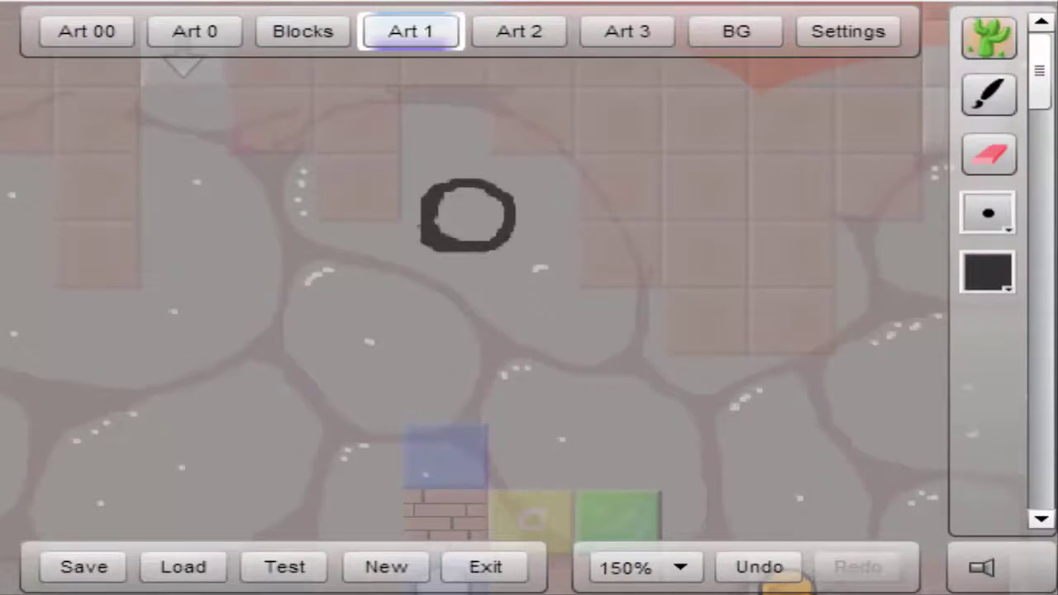
left_click_drag(458, 287, 545, 288)
left_click_drag(494, 265, 495, 198)
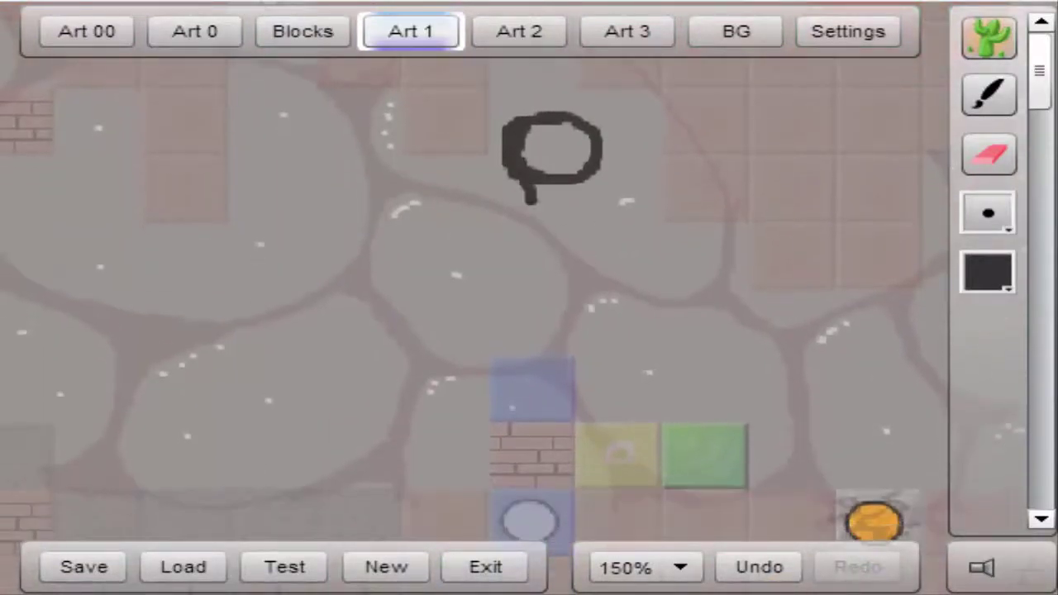
left_click_drag(753, 301, 694, 371)
left_click_drag(447, 331, 463, 403)
- Fill the insect's oval abdomen and elongated body with solid dark grey using a larger brush
scroll(410, 328, "up", 3)
left_click_drag(496, 295, 451, 285)
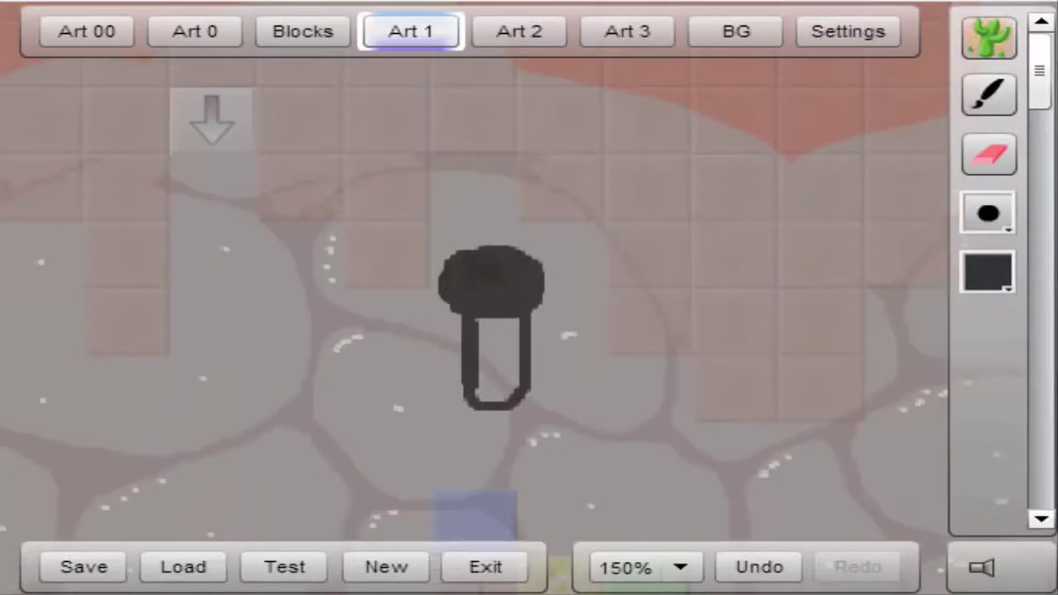
left_click_drag(496, 330, 496, 401)
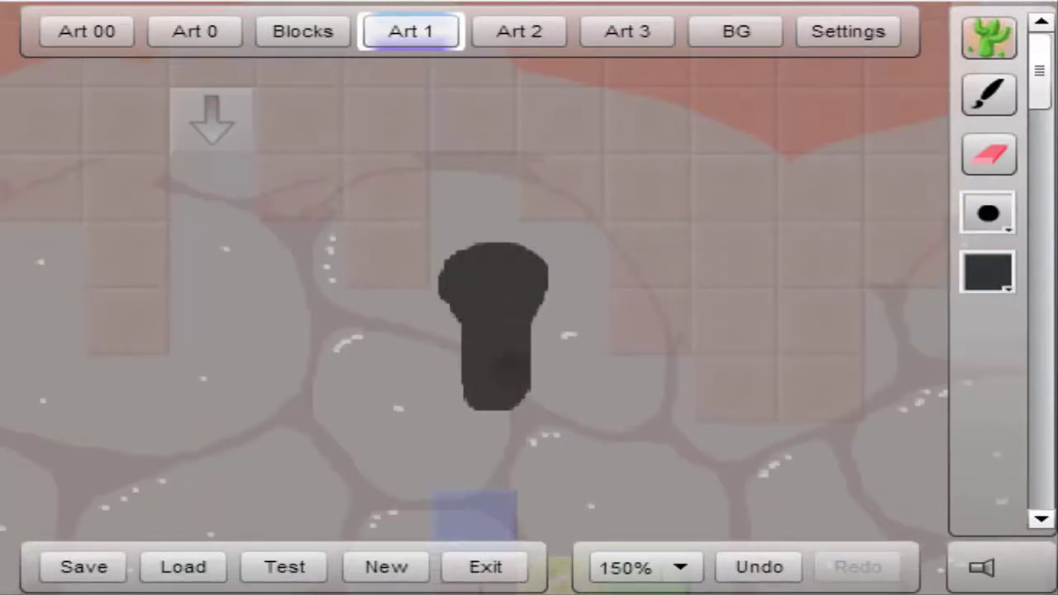
- Set the Art 1 brush to black with a smaller size for drawing fine legs
left_click(679, 567)
left_click(626, 529)
left_click(736, 31)
left_click_drag(579, 331, 390, 377)
left_click(679, 567)
left_click(625, 479)
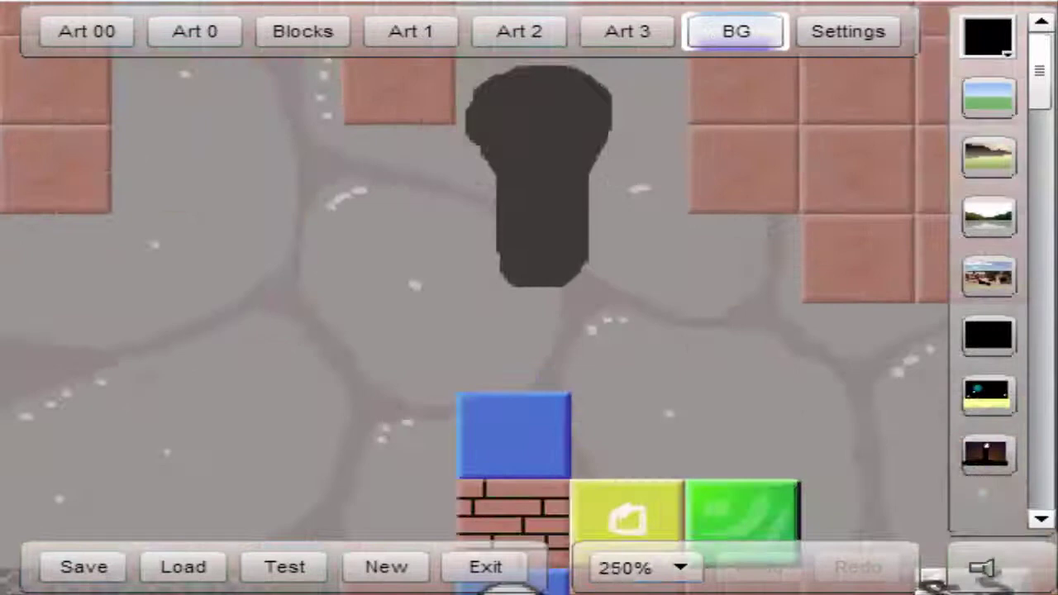
left_click(411, 30)
left_click(988, 35)
left_click(988, 272)
left_click(637, 184)
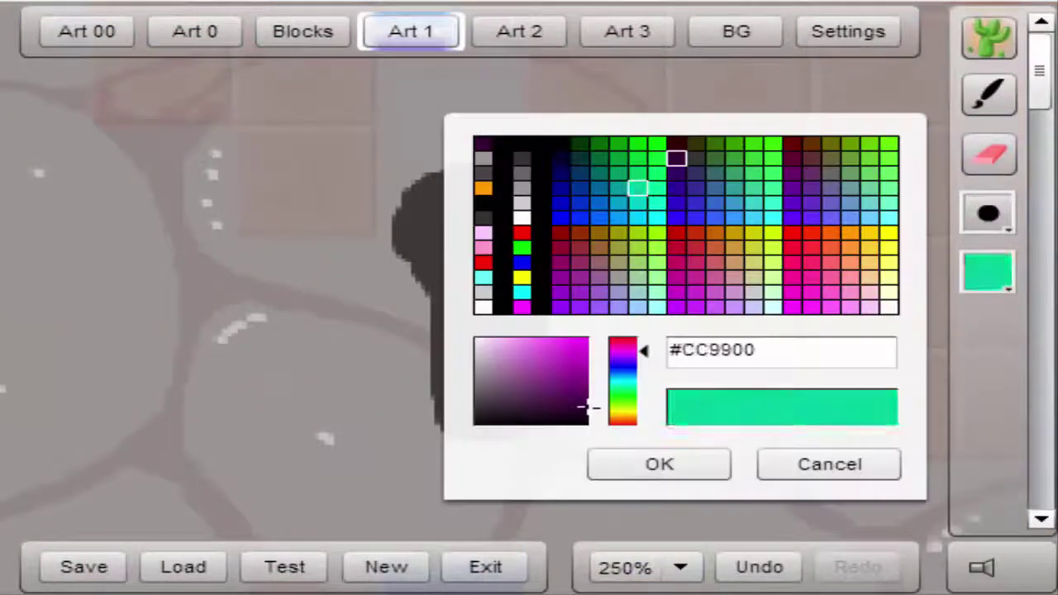
left_click(483, 186)
left_click(659, 464)
left_click(988, 213)
left_click_drag(670, 338, 633, 338)
- Draw four bent black legs along the right side of the insect's body
mouse_move(405, 277)
left_mouse_down()
mouse_move(459, 242)
mouse_move(496, 281)
left_mouse_up()
scroll(436, 396, "down", 2)
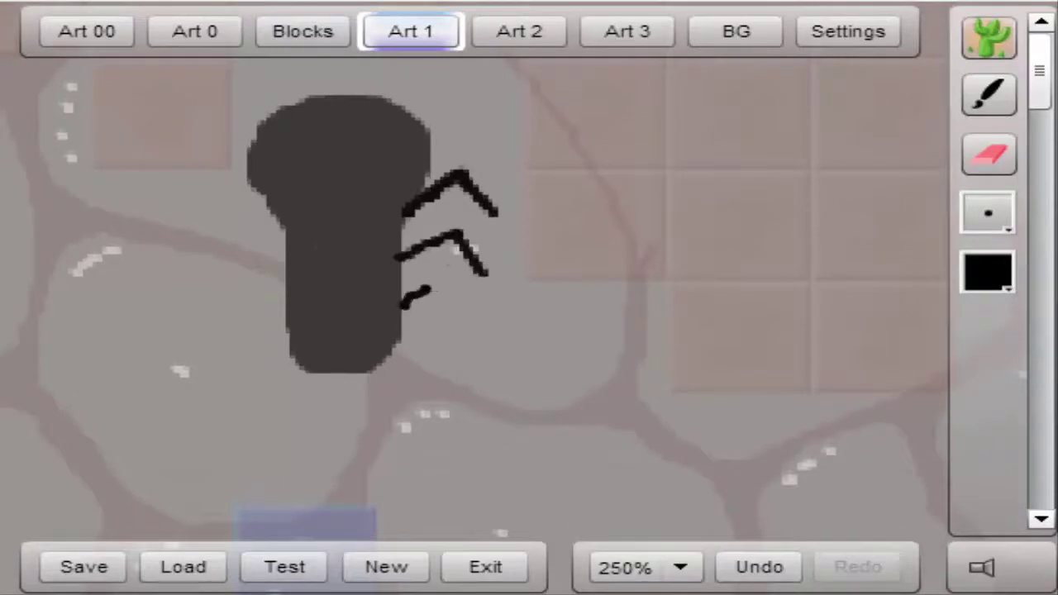
scroll(542, 450, "up", 2)
scroll(447, 233, "down", 2)
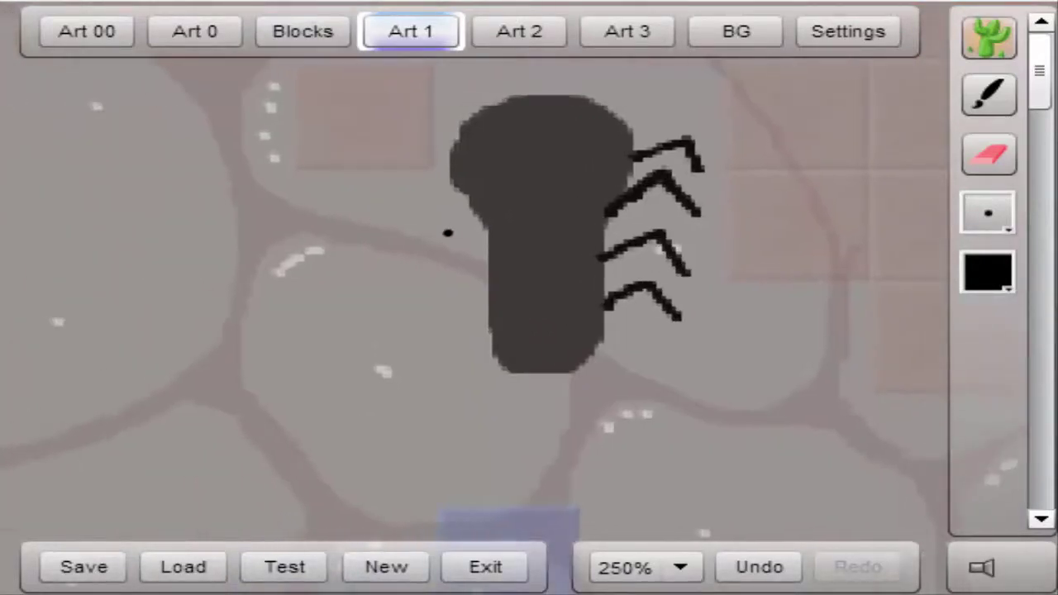
- Draw four bent black legs along the left side of the body, redoing the ones that look wrong
scroll(471, 291, "up", 2)
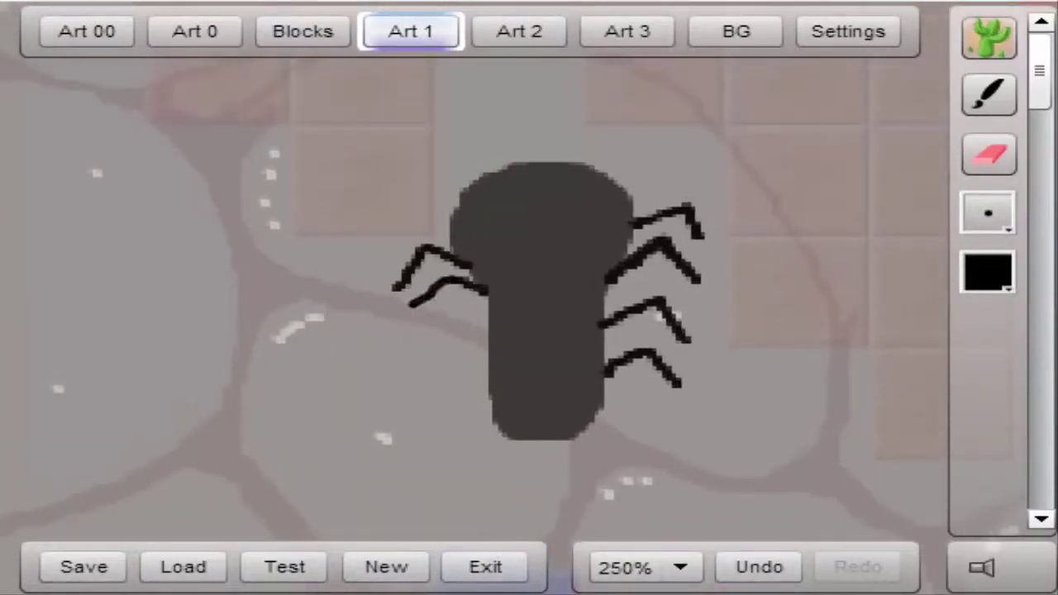
scroll(774, 468, "down", 2)
key("ctrl+z")
left_click_drag(489, 264, 440, 246)
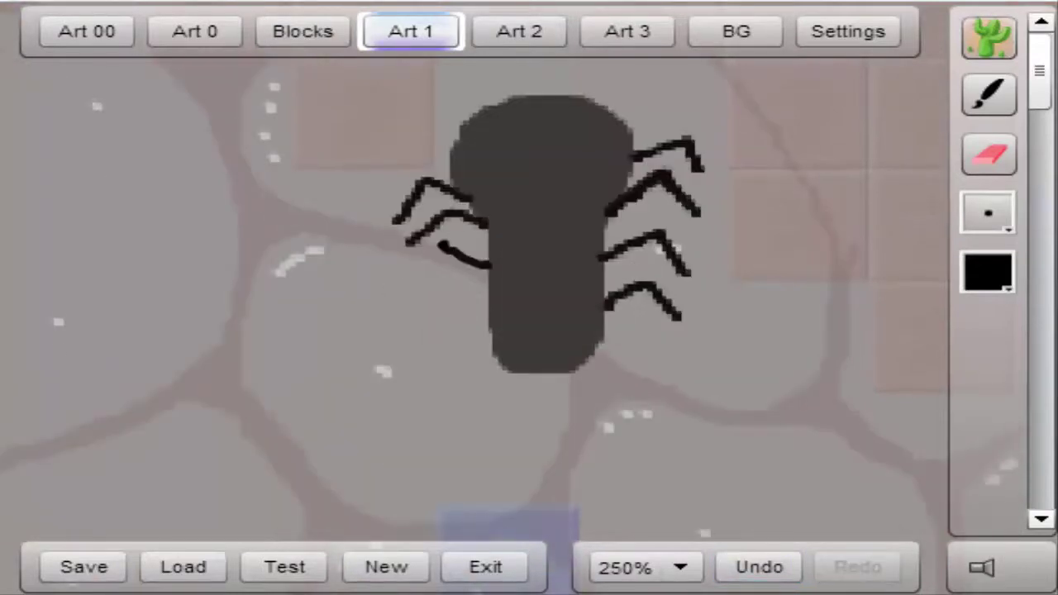
left_click_drag(443, 289, 410, 319)
scroll(917, 348, "up", 1)
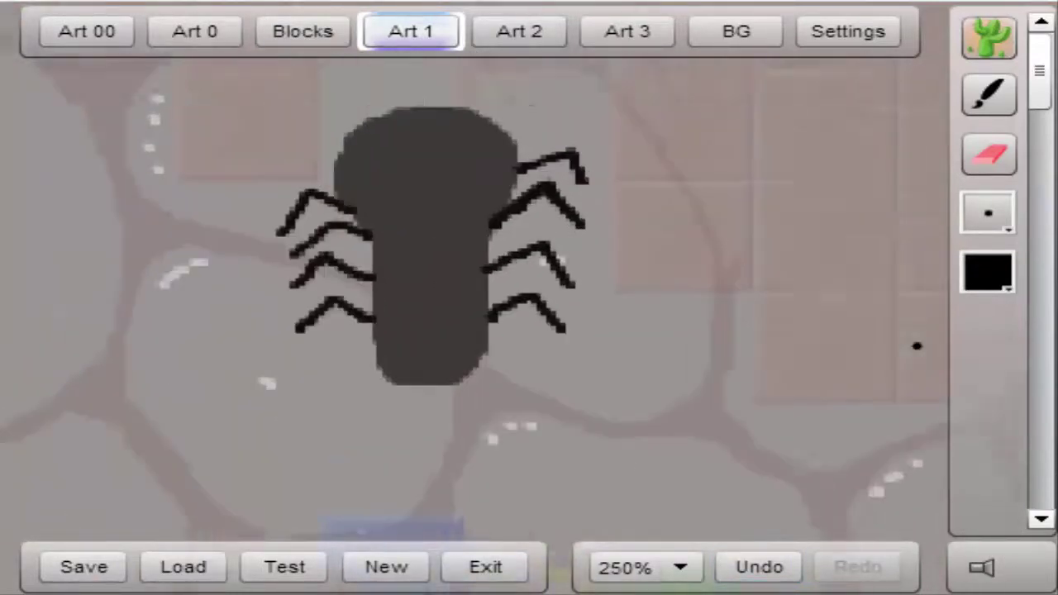
- Draw two short black pincers at the lower end of the body and dab black eyes above them with a slightly larger brush
scroll(449, 378, "down", 1)
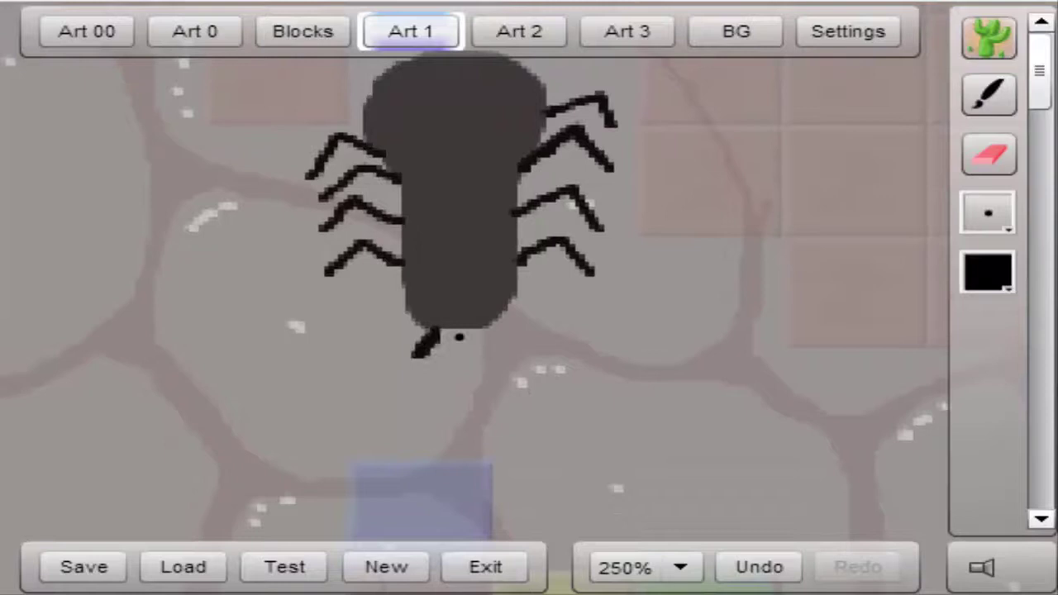
scroll(900, 260, "up", 1)
left_click(988, 213)
left_click_drag(633, 335, 653, 335)
left_click(438, 362)
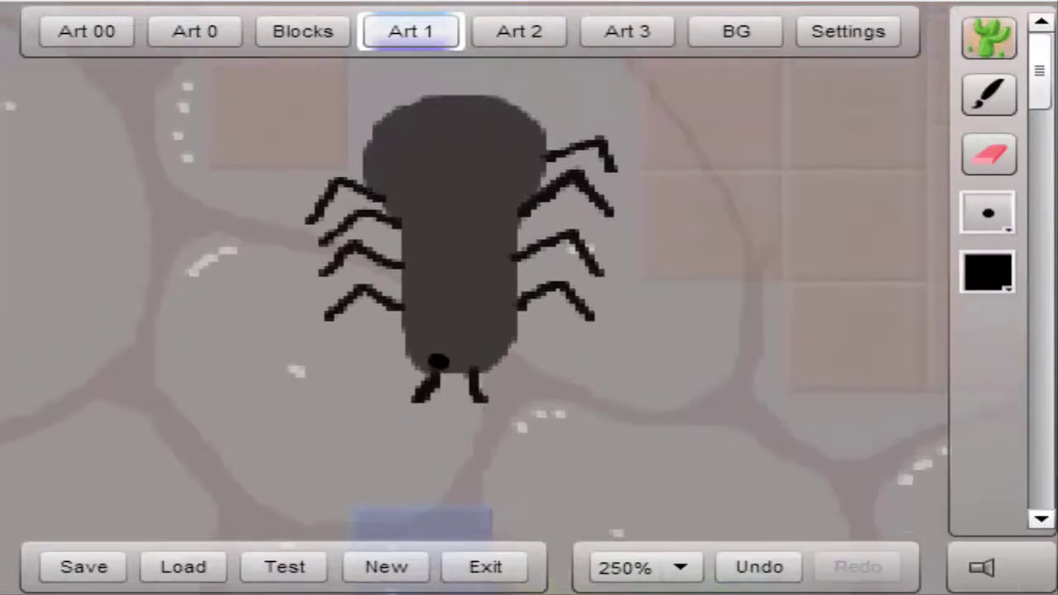
scroll(496, 330, "left", 2)
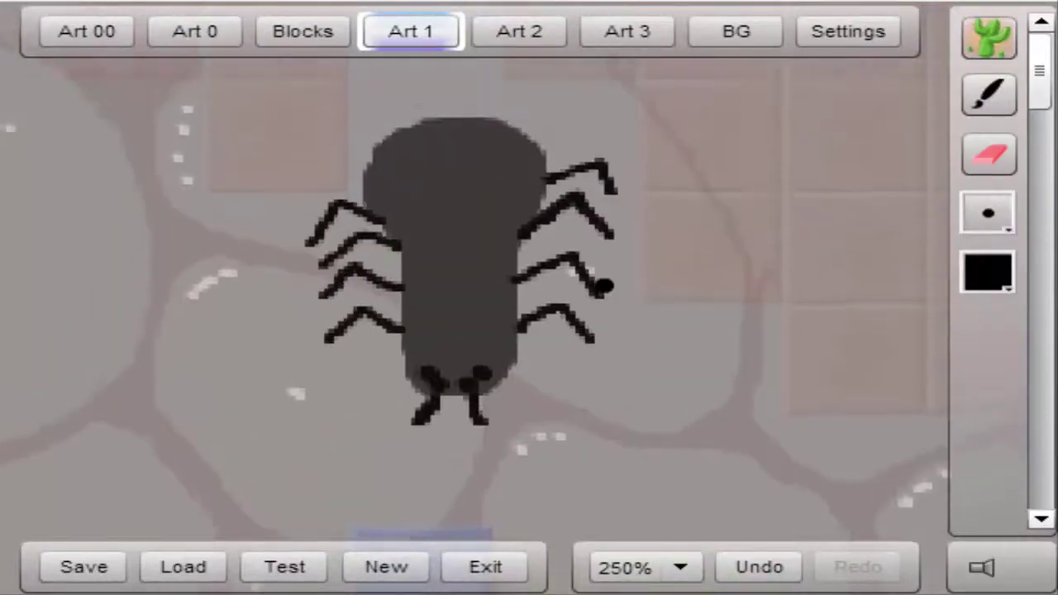
- Examine the whole insect in the level at 100% with the background and blocks fully visible
left_click(679, 567)
left_click(636, 463)
left_click(736, 30)
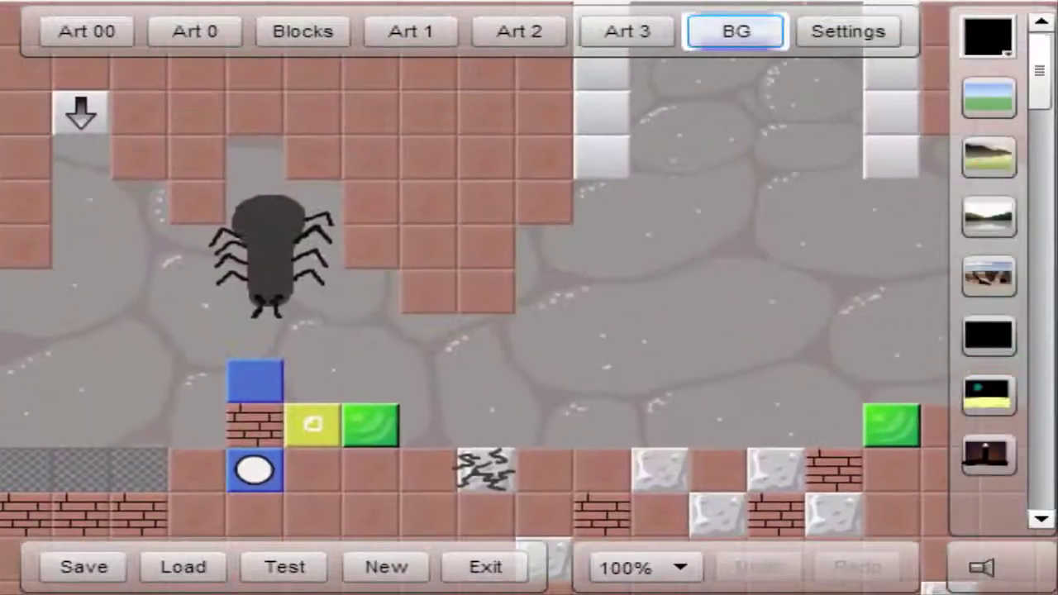
scroll(496, 331, "right", 2)
scroll(496, 331, "left", 3)
left_click(679, 567)
left_click(645, 536)
left_click(411, 31)
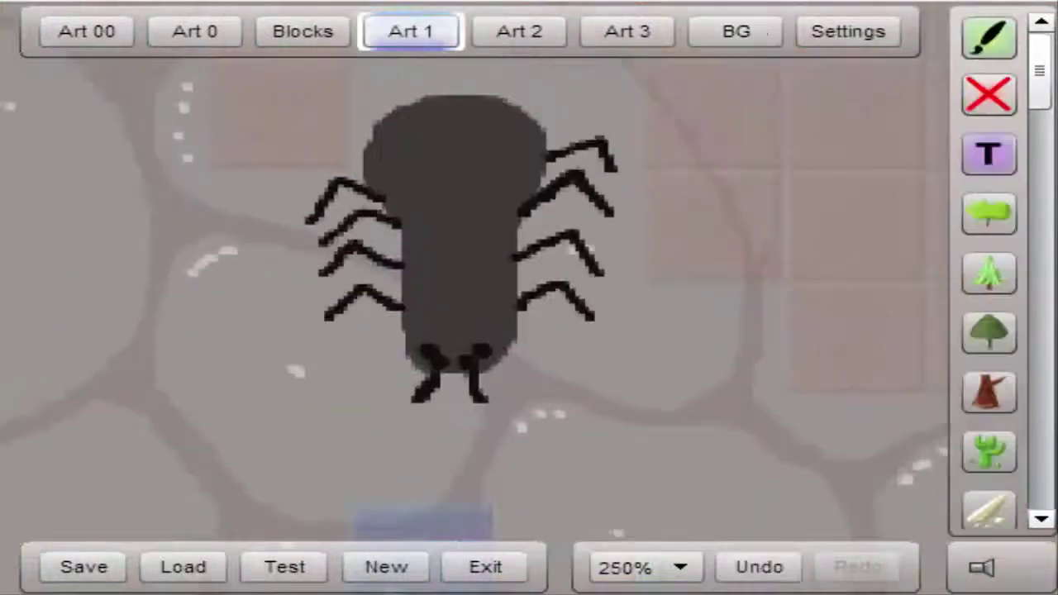
- Set the brush colour to dark grey #222121 and undo the stray brush mark
left_click(987, 35)
left_click(987, 272)
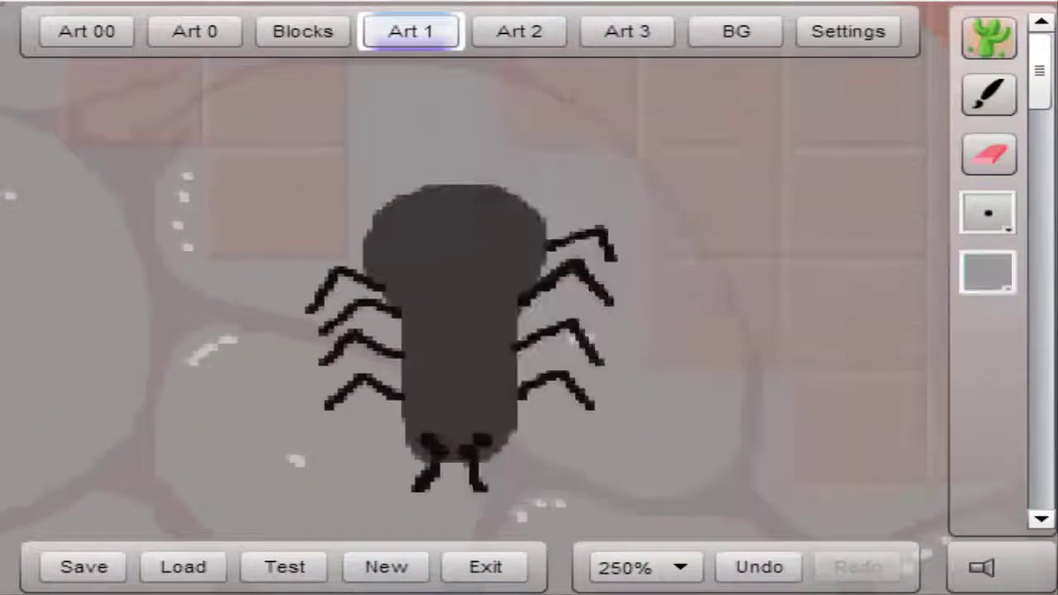
left_click(472, 416)
key("Return")
key("ctrl+z")
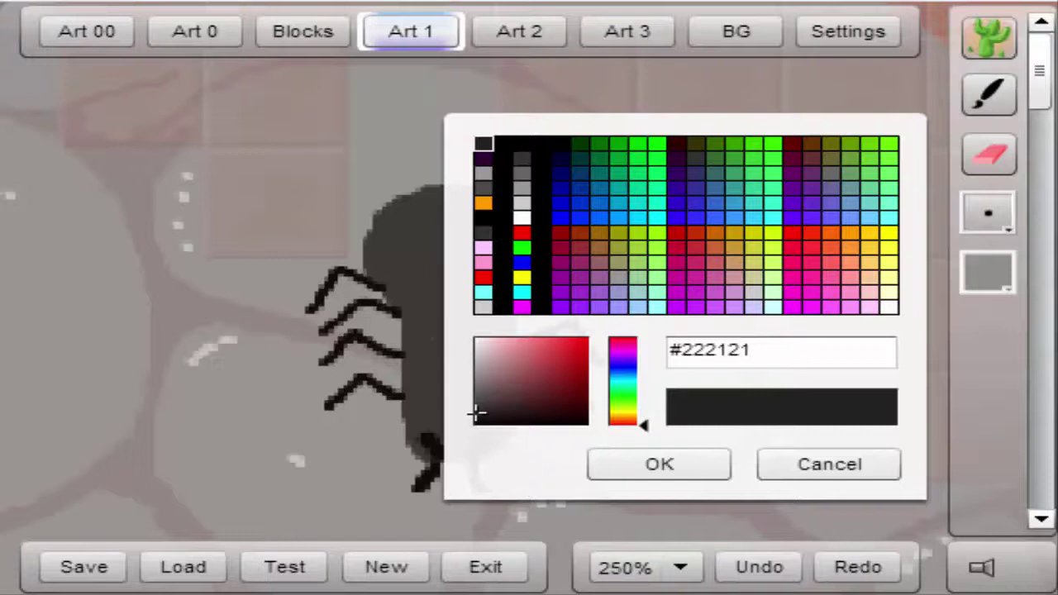
key("Return")
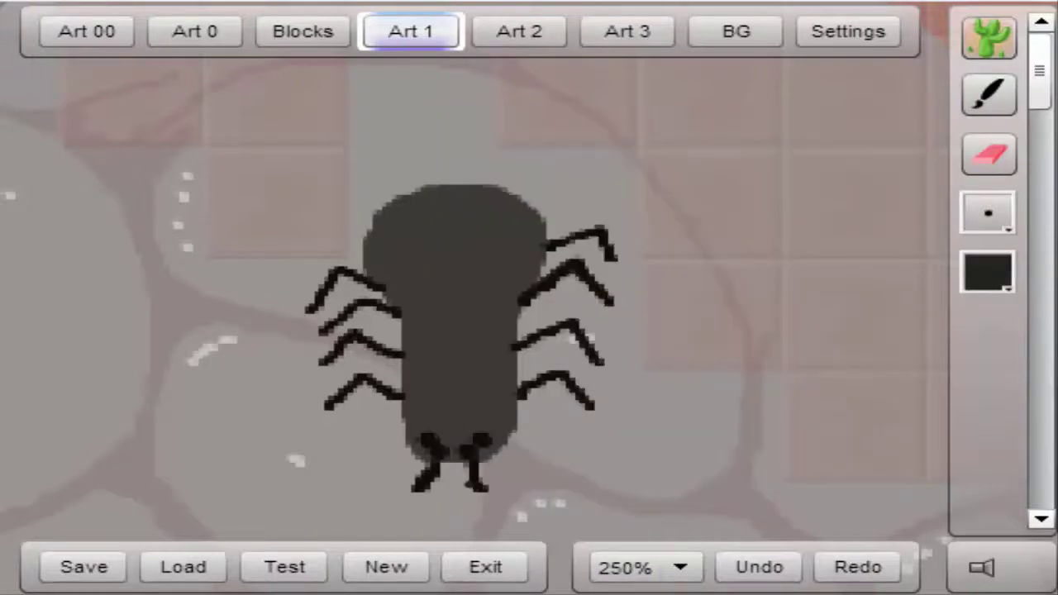
- Paint dark curved creases across the head and body and a dark band where the body meets the abdomen
left_click_drag(427, 421, 486, 424)
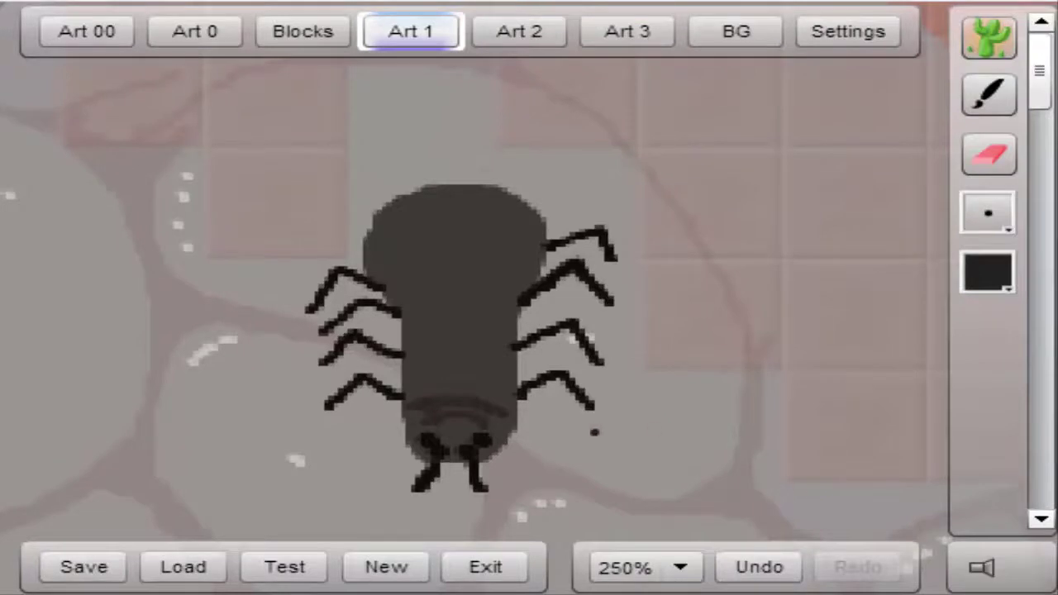
scroll(594, 431, "up", 3)
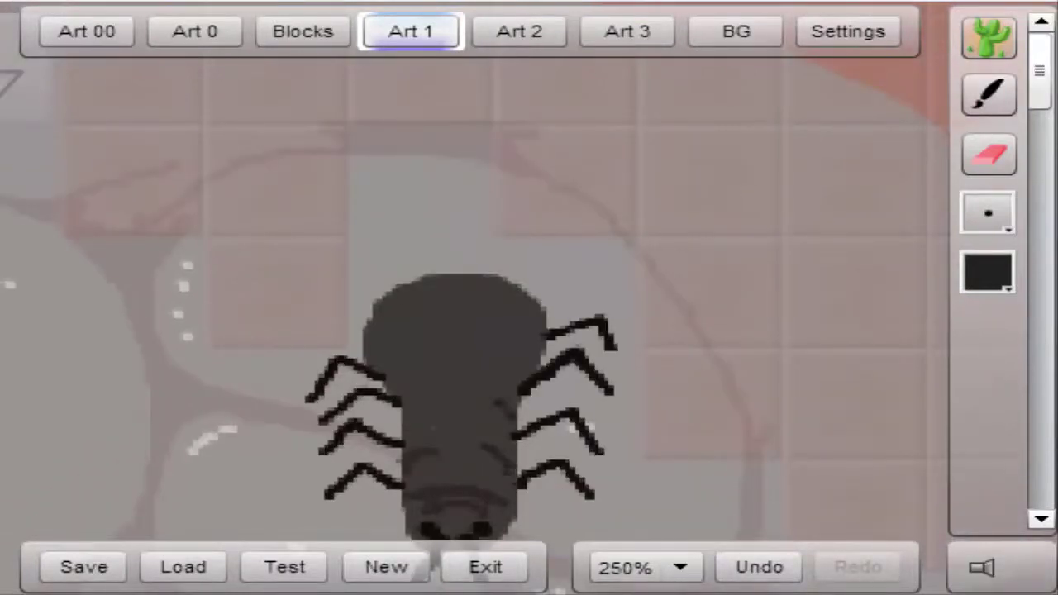
scroll(471, 314, "down", 4)
scroll(471, 314, "up", 2)
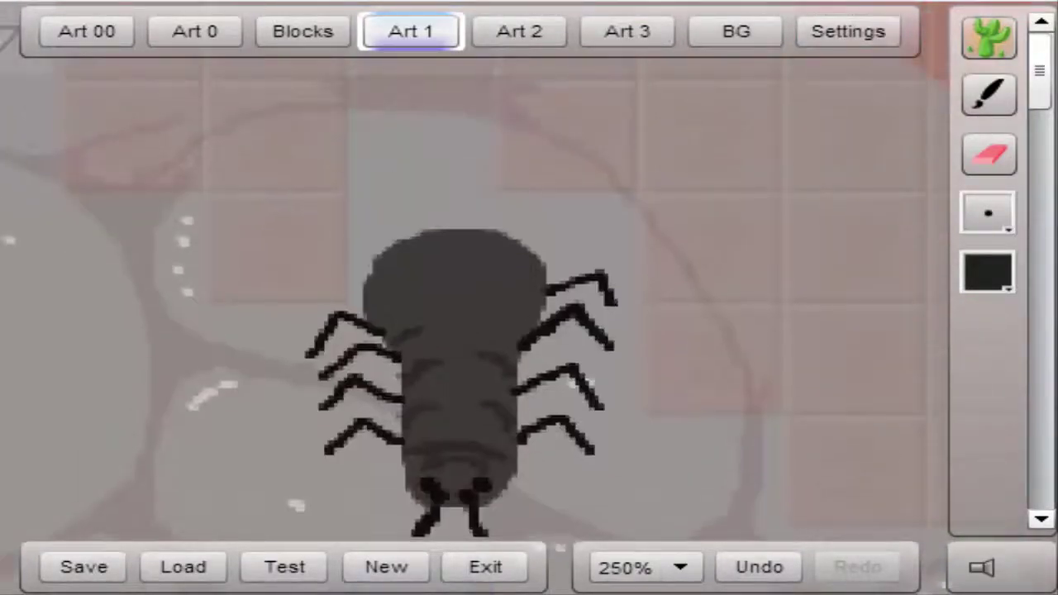
scroll(758, 447, "down", 3)
scroll(758, 446, "up", 3)
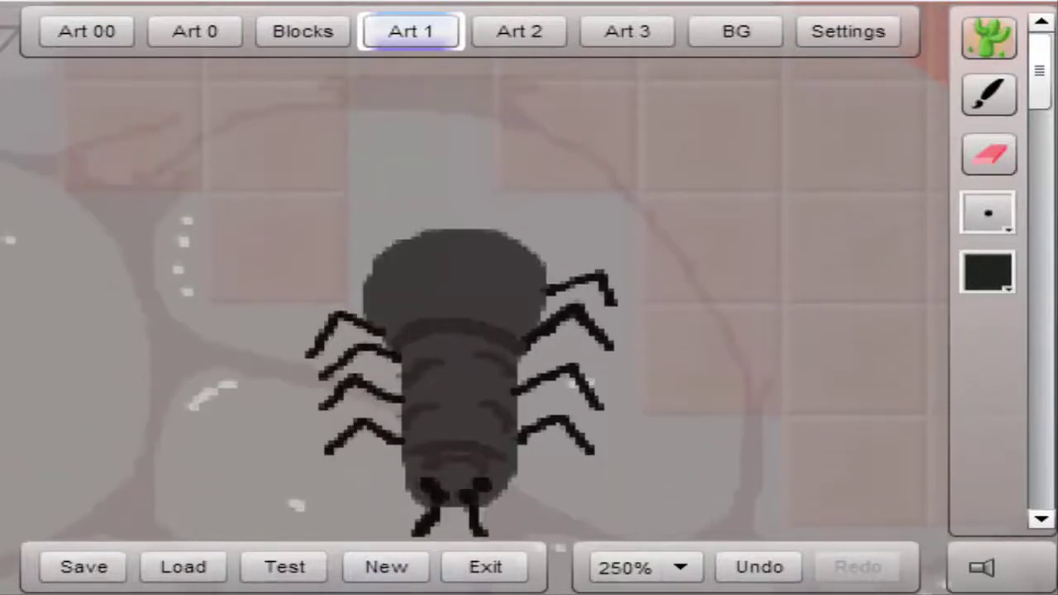
- Shade the upper and right edges of the oval abdomen with a dark rim
key("ctrl+z")
key("ctrl+y")
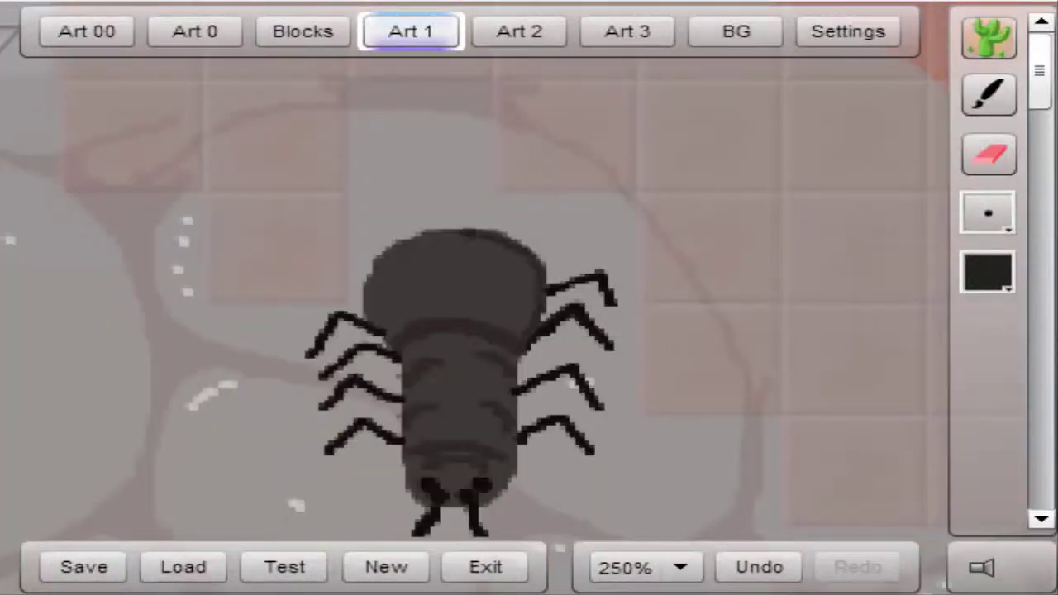
scroll(529, 331, "left", 3)
scroll(529, 331, "up", 2)
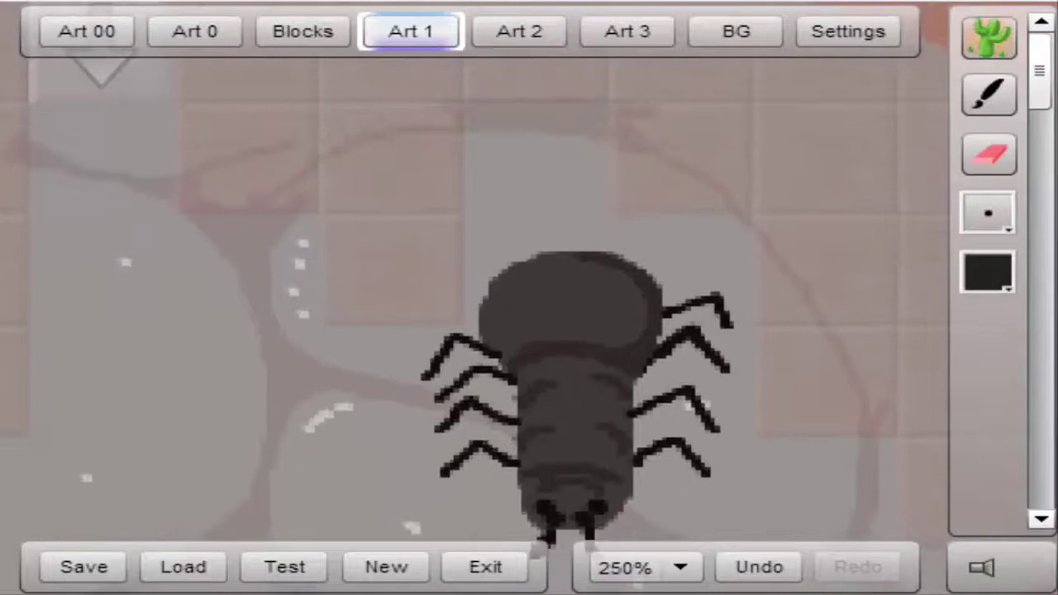
scroll(529, 331, "right", 2)
scroll(529, 331, "down", 4)
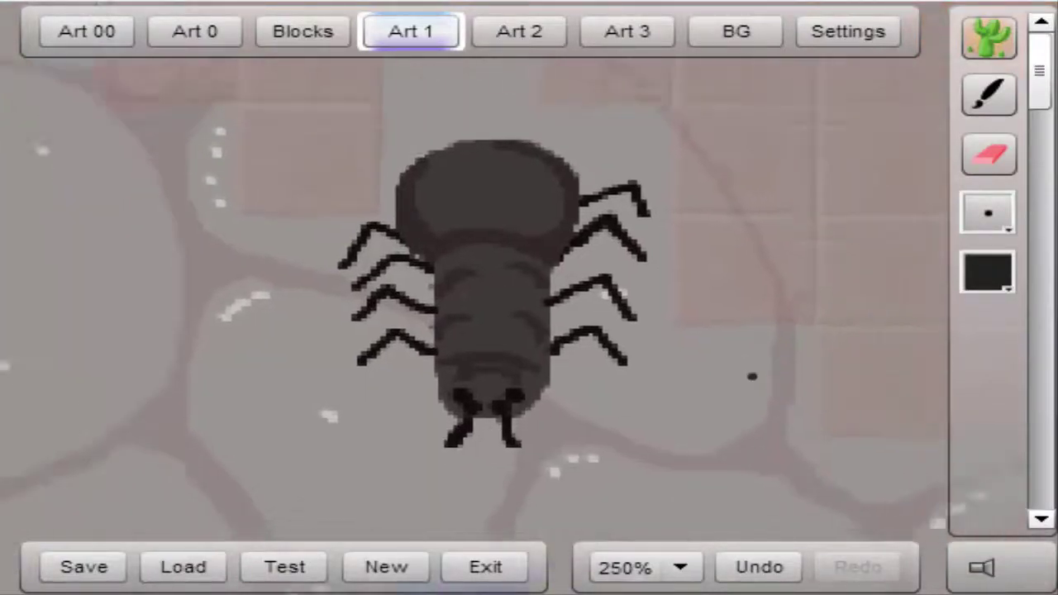
- Complete the dark rim on the abdomen's left side and thicken its shading
scroll(529, 331, "left", 2)
scroll(529, 331, "up", 1)
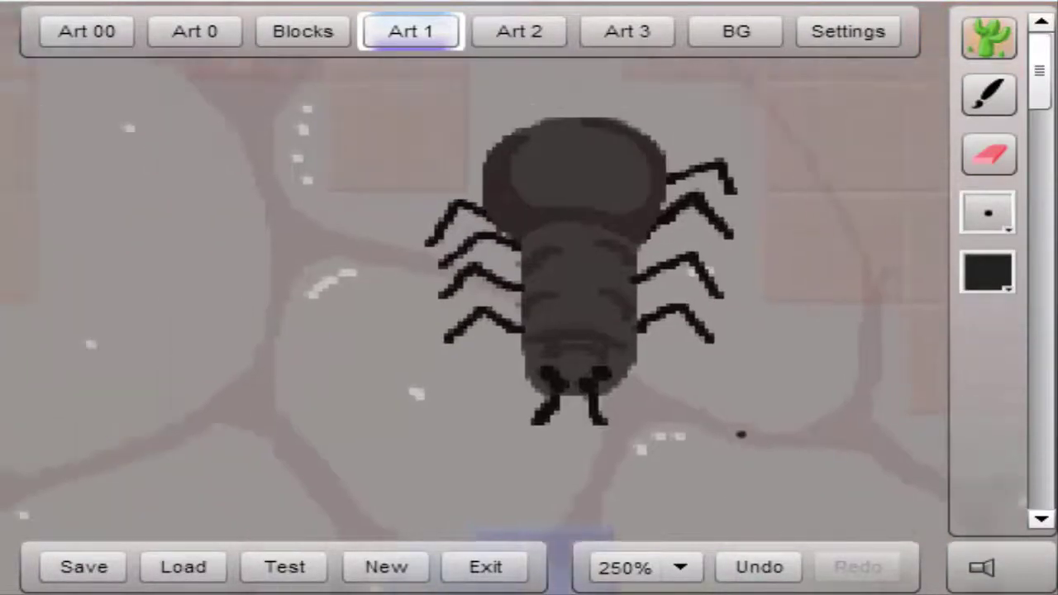
scroll(529, 331, "right", 2)
scroll(529, 330, "down", 1)
- Darken the body's side edges and add small dark speckles and wavy marks over the body and abdomen
scroll(529, 330, "down", 3)
scroll(529, 330, "up", 4)
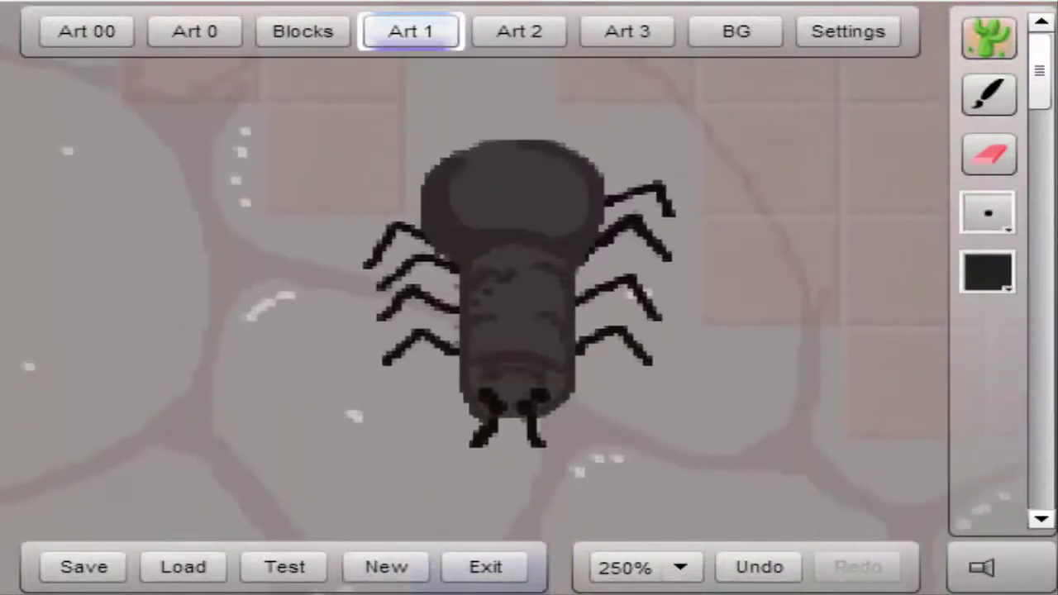
scroll(529, 331, "down", 1)
scroll(529, 331, "right", 1)
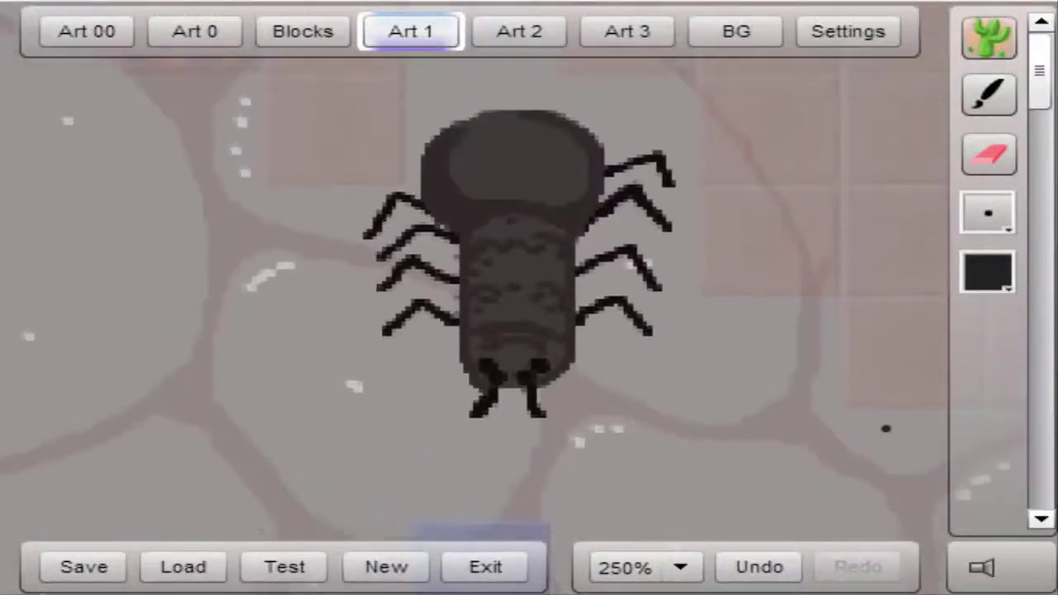
scroll(529, 330, "up", 2)
scroll(529, 331, "down", 1)
scroll(529, 330, "left", 1)
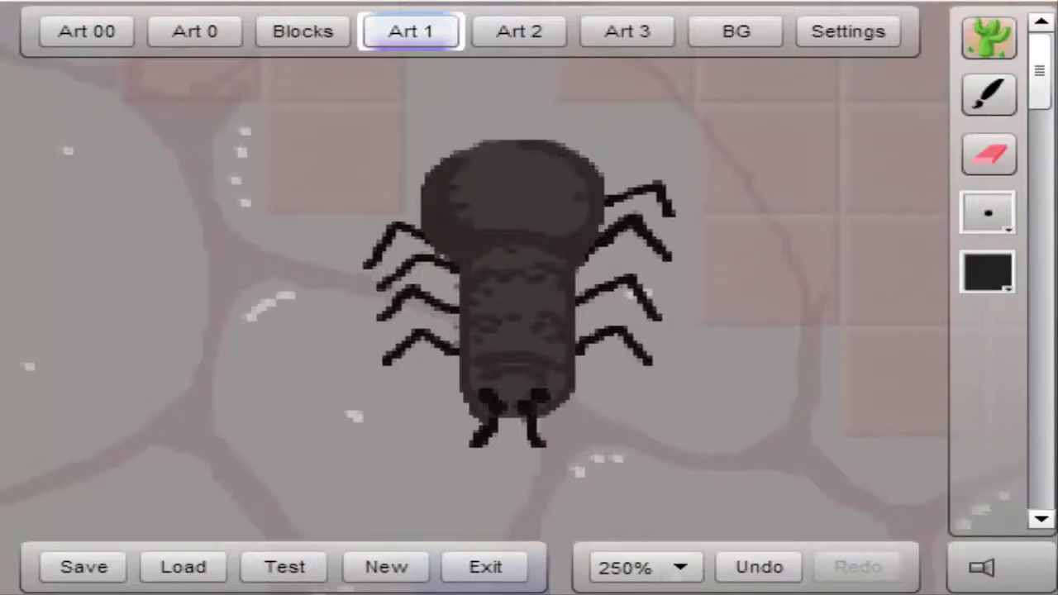
- Set the brush colour to #666666 and paint a mottled highlight in the centre of the abdomen
left_click(988, 272)
left_click(831, 170)
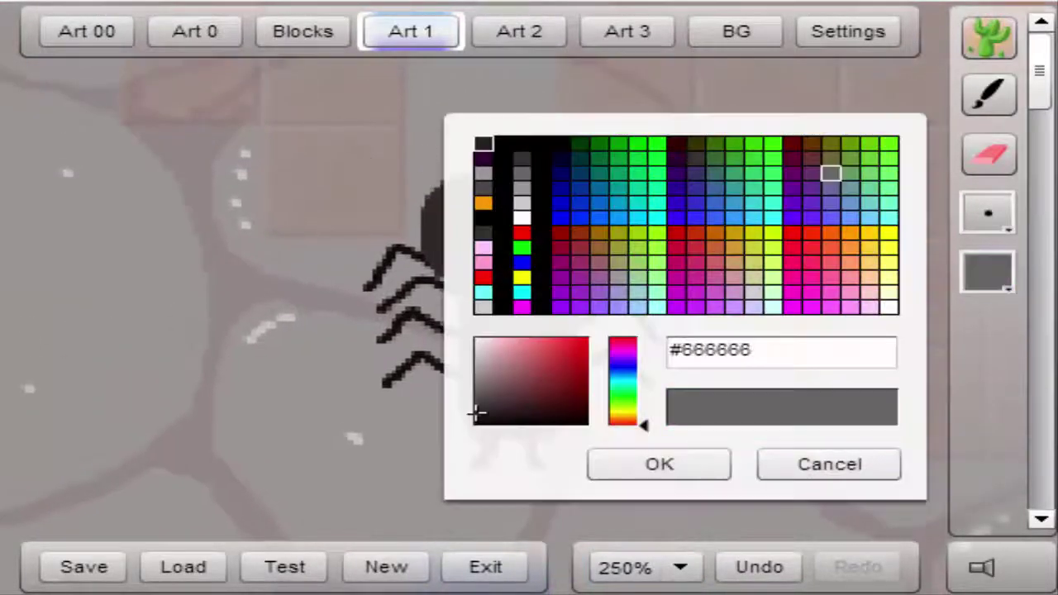
left_click(689, 463)
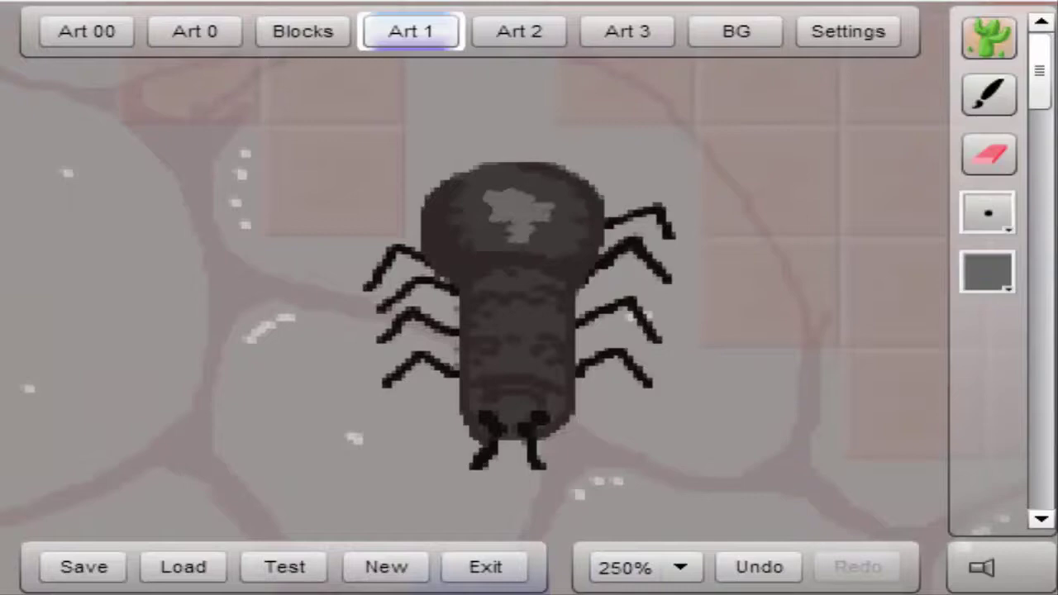
scroll(529, 297, "down", 2)
scroll(529, 298, "up", 1)
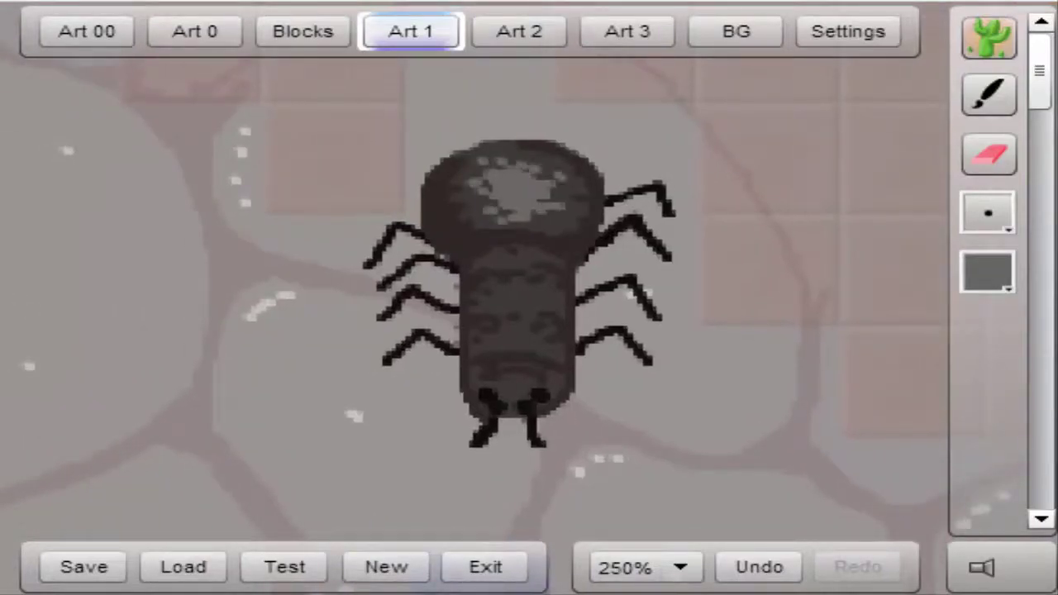
- Examine the shaded insect against the full level at 100% with the background and blocks fully visible
left_click(679, 567)
left_click(628, 439)
left_click(736, 31)
scroll(529, 298, "up", 1)
scroll(529, 297, "right", 1)
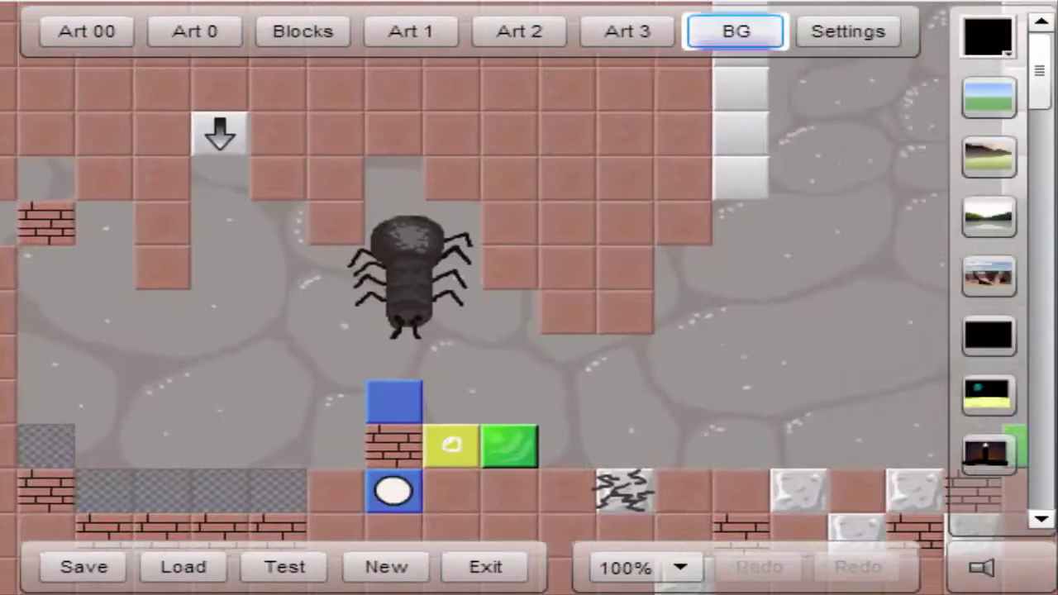
scroll(528, 297, "up", 1)
- Draw the missing fourth leg on the insect's right side on the Art 1 layer, using black at brush size 2
left_click(679, 567)
left_click(628, 531)
left_click(411, 31)
left_click(988, 272)
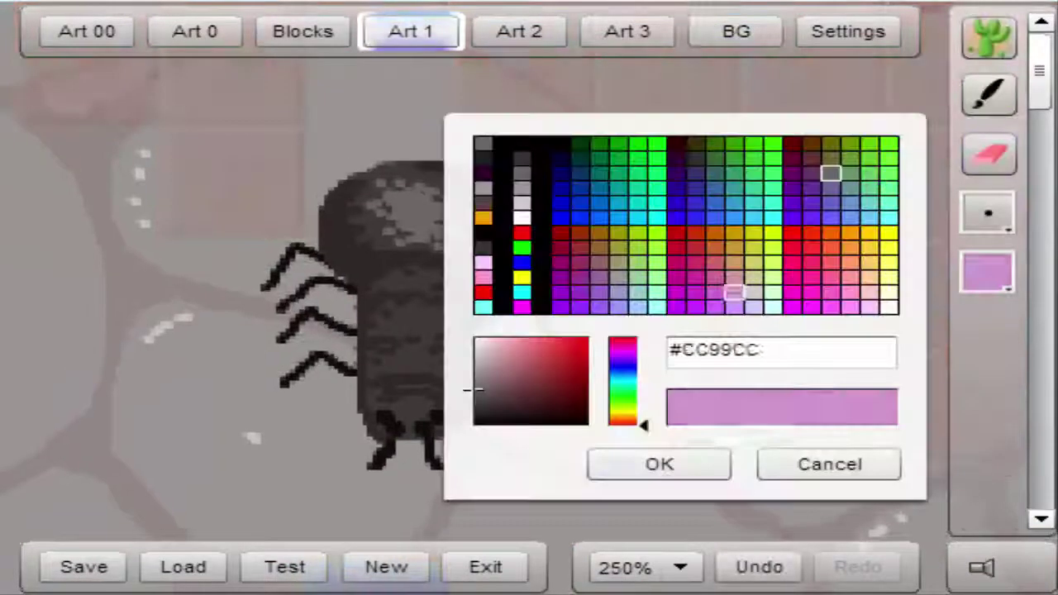
left_click(827, 462)
left_click(988, 213)
left_click_drag(634, 334, 701, 334)
left_click_drag(533, 213, 569, 233)
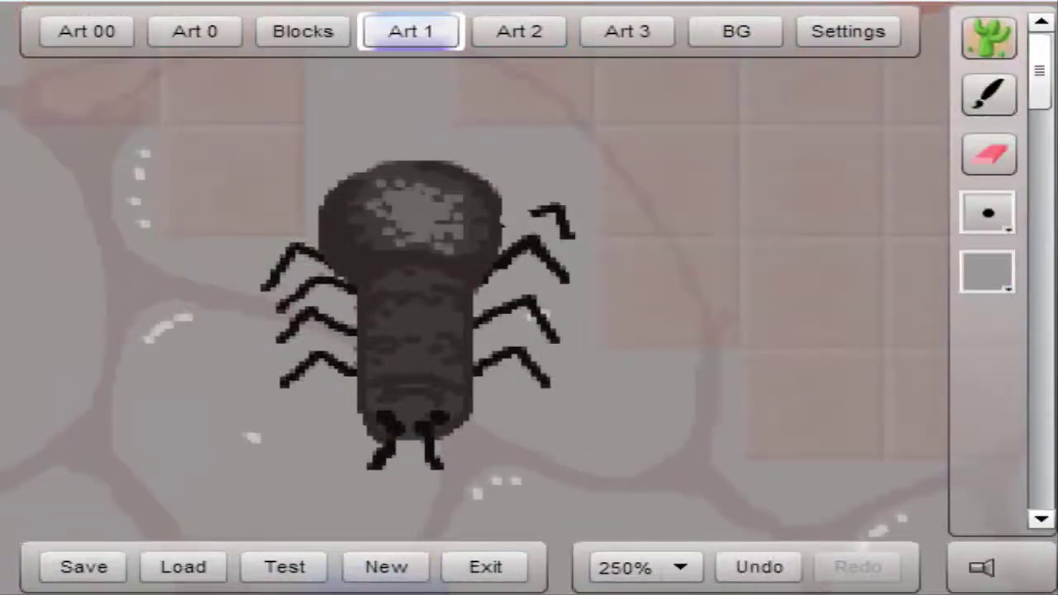
left_click(987, 213)
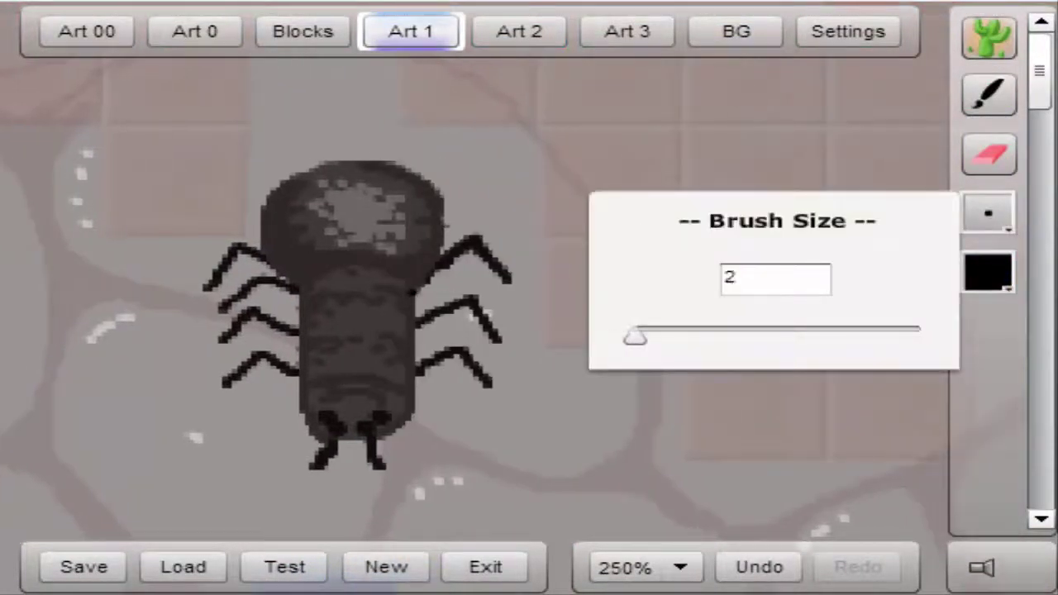
- Paint light grey speckles along the body's left edge and red marks around the insect's dark eyes
left_click(988, 271)
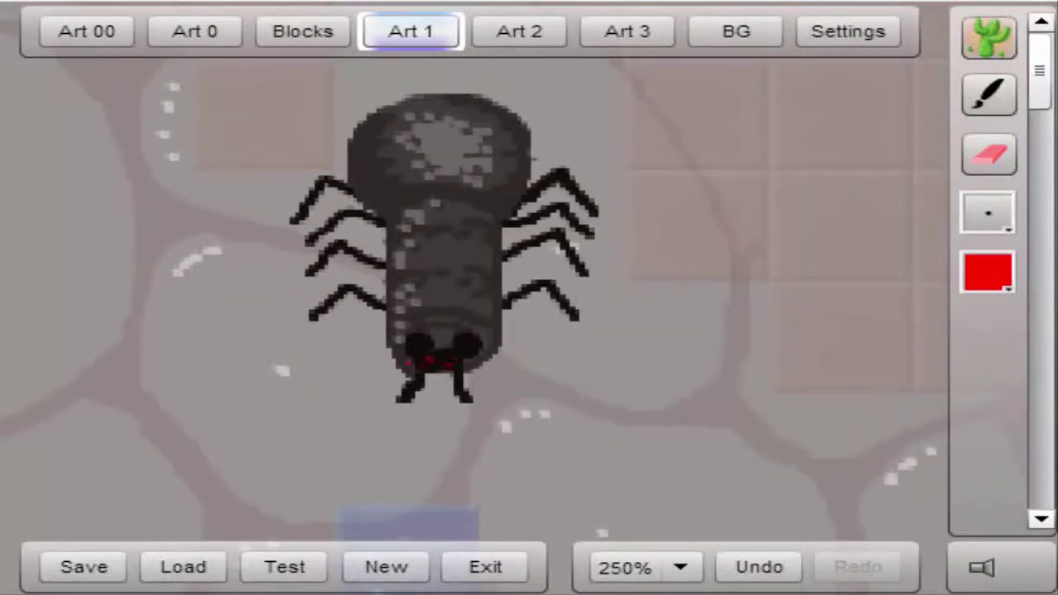
scroll(595, 509, "down", 3)
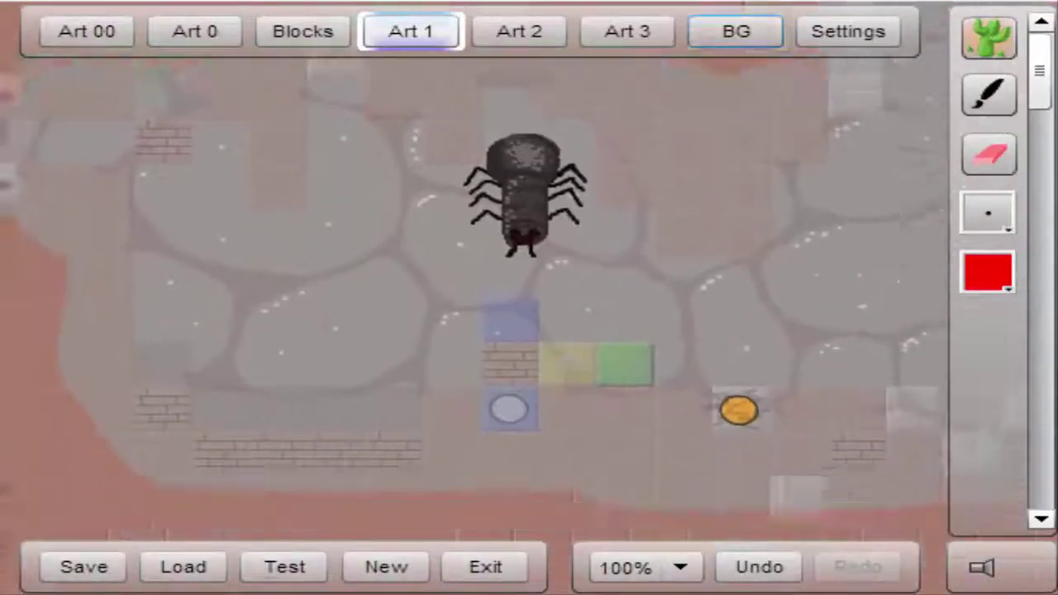
left_click(735, 31)
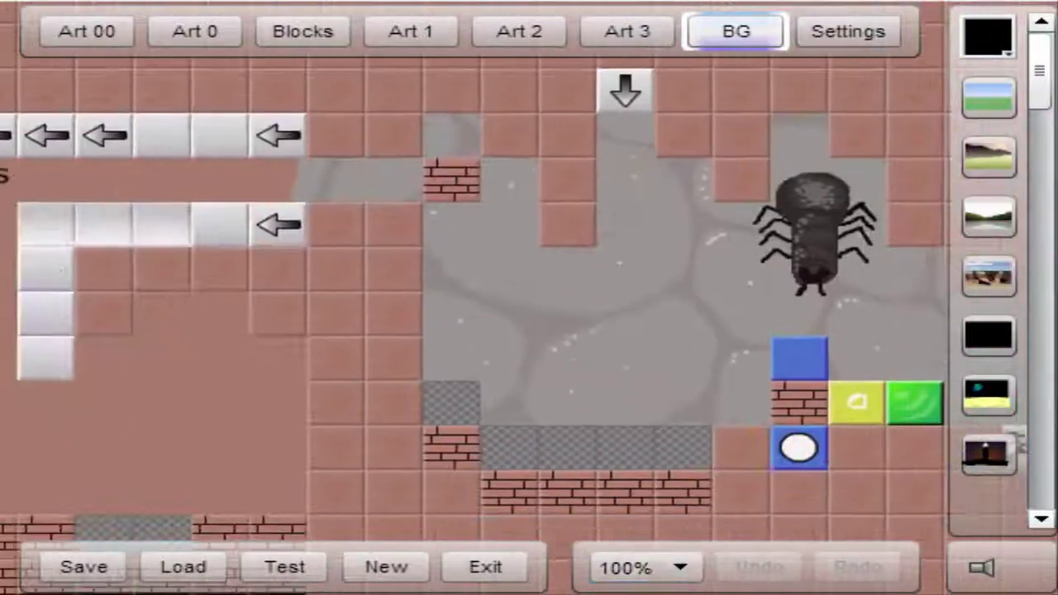
- Draw a thin white thread rising from the insect's abdomen into the ceiling gap, with web strands across its upper end
left_click(410, 31)
left_click(988, 213)
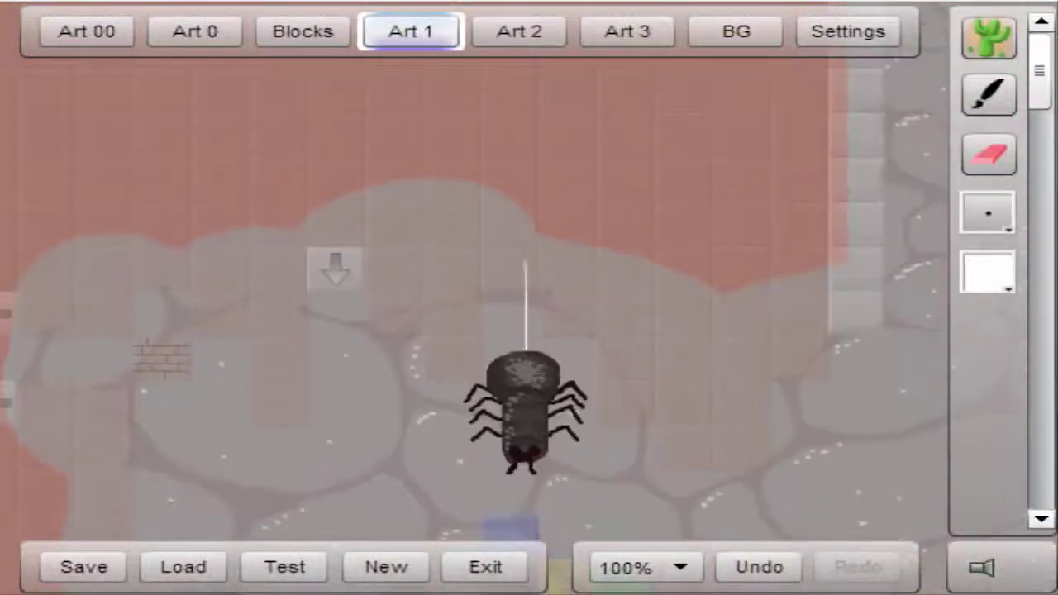
left_click(736, 31)
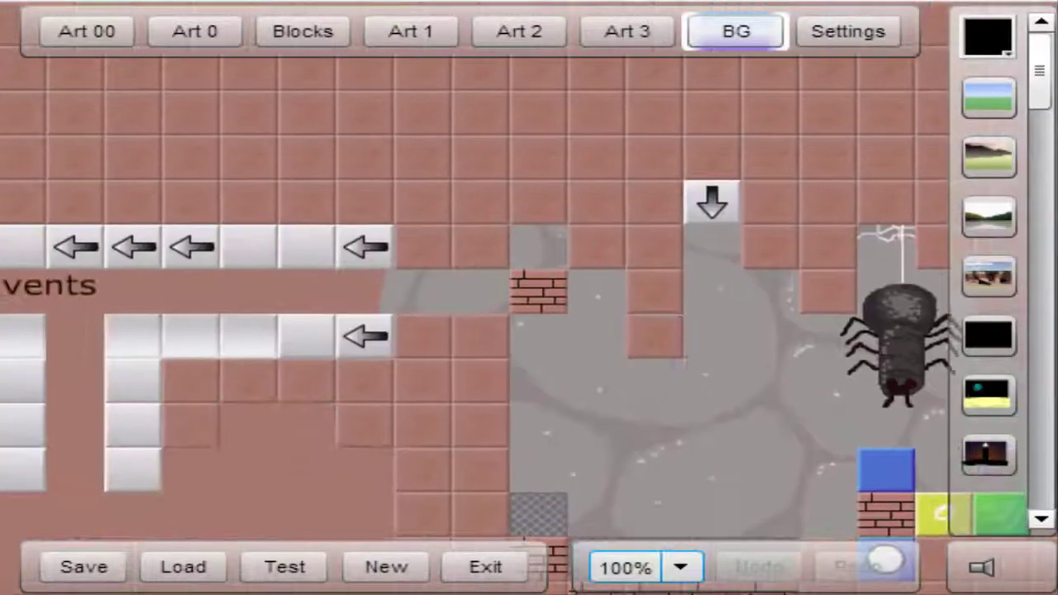
- Thicken the white web strands around the thread in the ceiling gap and check the artwork against the level at 100%
scroll(476, 281, "up", 3)
left_click(410, 31)
left_click(736, 30)
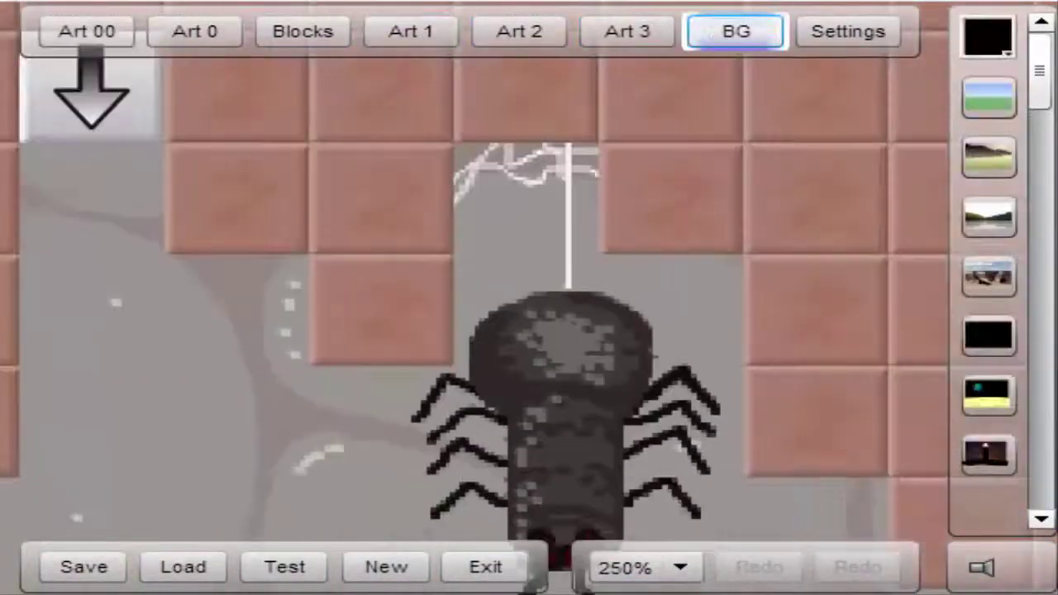
scroll(476, 281, "down", 3)
left_click(644, 567)
left_click(629, 476)
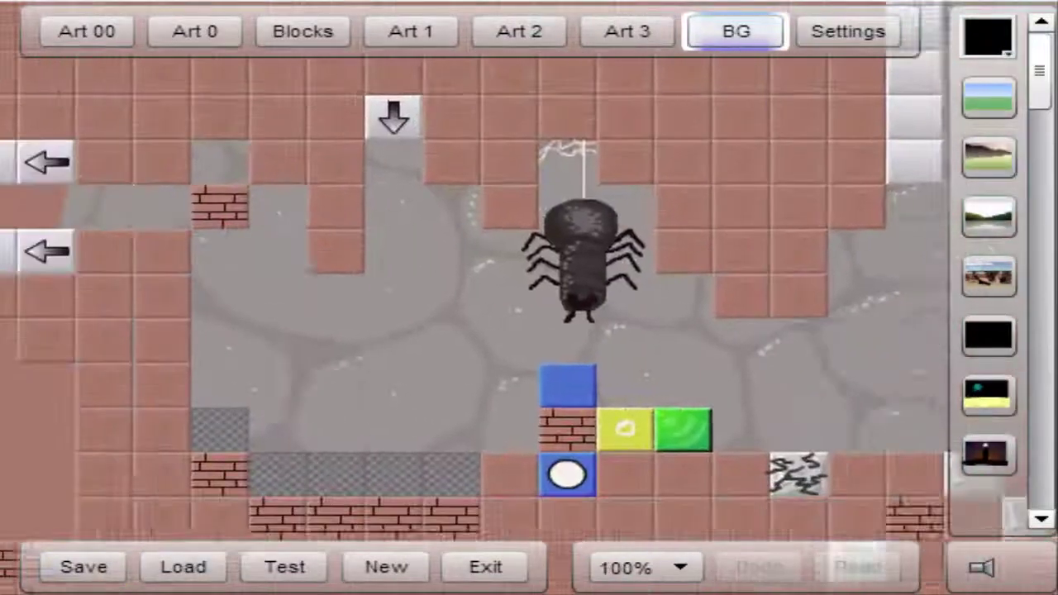
- Cover the corridor background with light grey on Art 1 and draw a diamond lattice of crossing lines in #BFB9B9
left_click(410, 31)
left_click(989, 273)
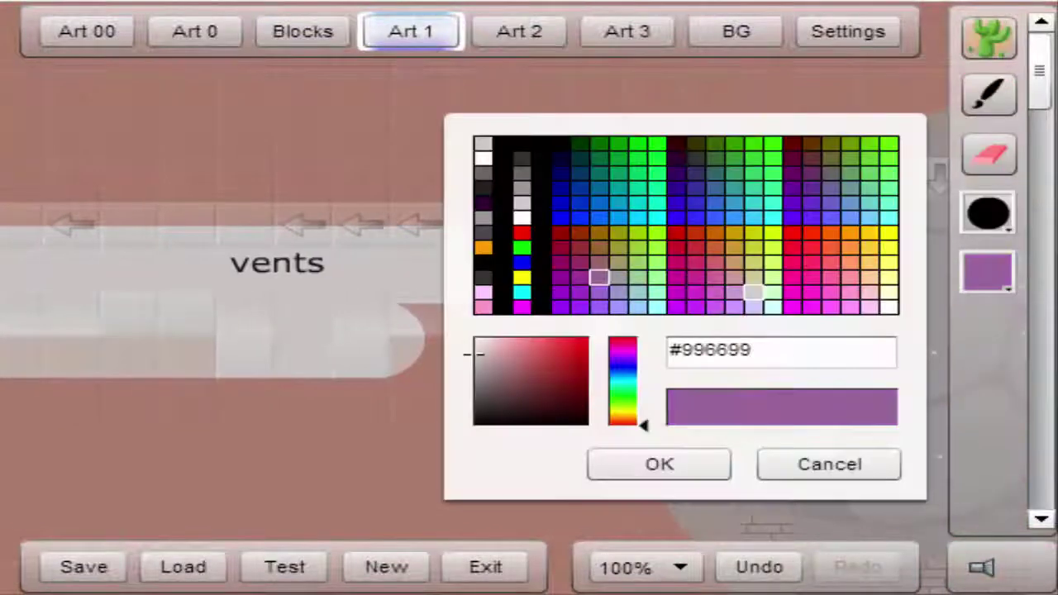
left_click(715, 307)
left_click(753, 293)
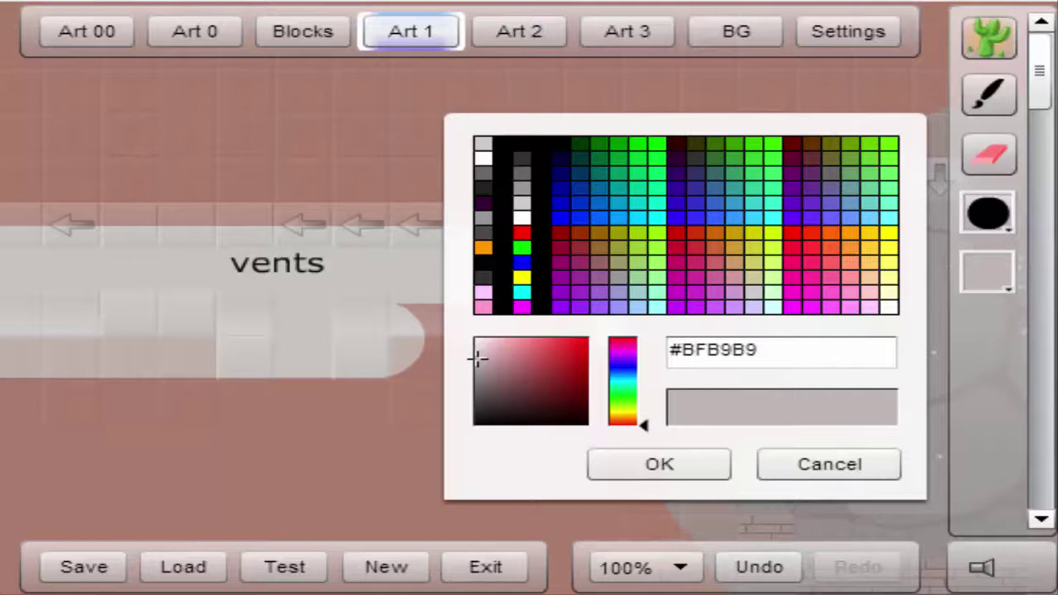
key("Return")
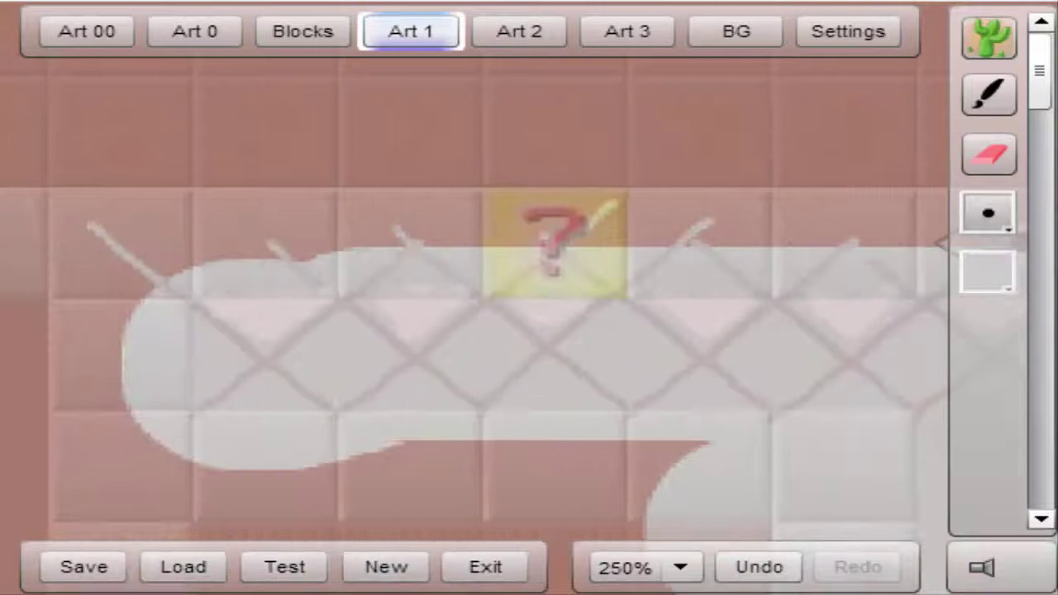
- Fill the lattice's lower triangles with a darker grey below the question-mark block and along the corridor's right part
key("Return")
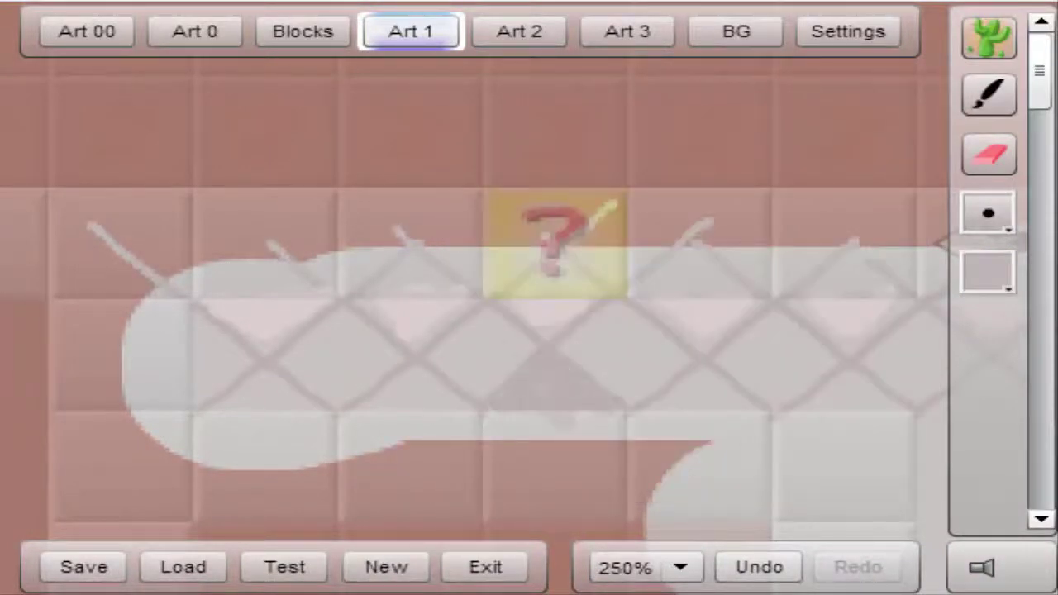
scroll(472, 306, "left", 3)
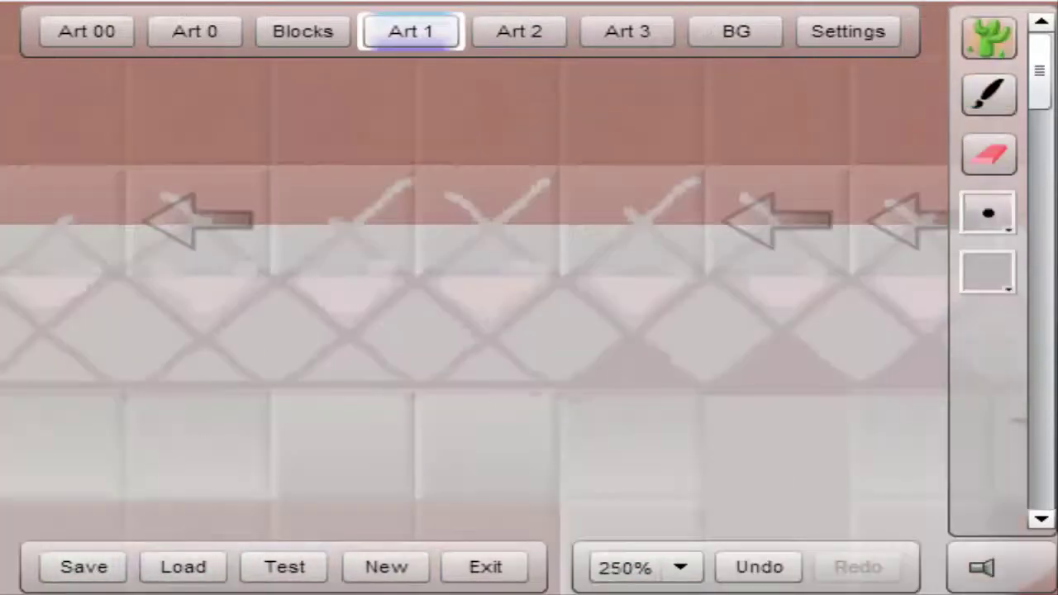
scroll(471, 305, "left", 3)
scroll(471, 306, "up", 1)
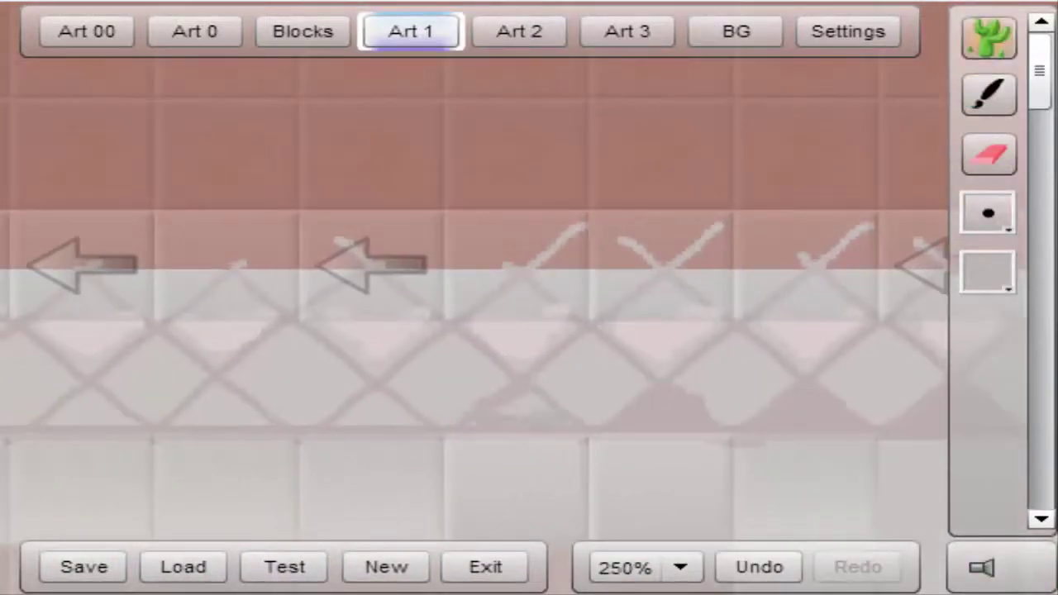
scroll(471, 306, "right", 1)
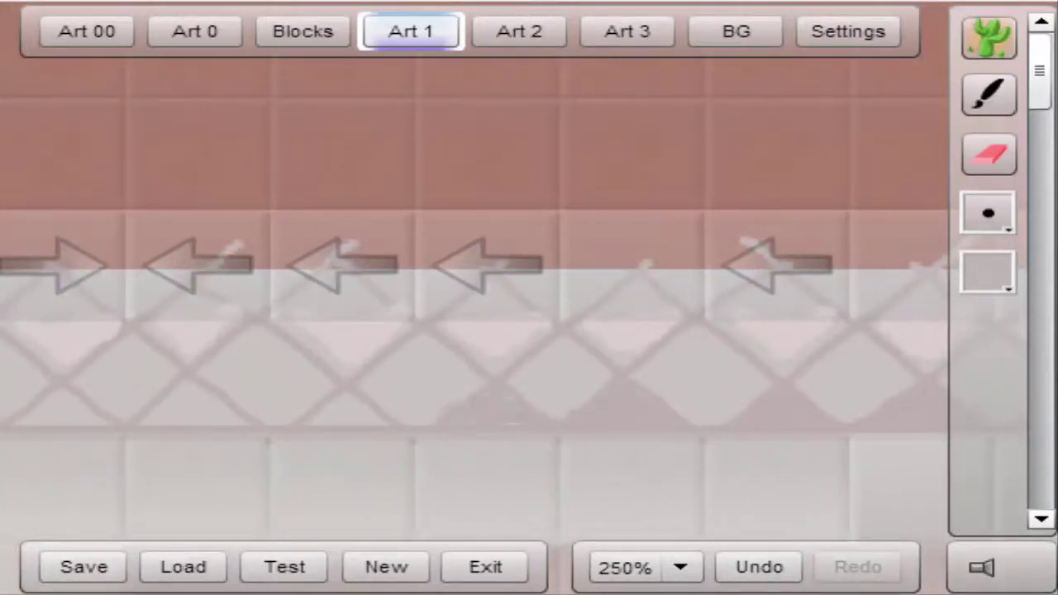
scroll(472, 306, "up", 2)
- Fill the remaining lower triangles of the lattice with the darker grey along the corridor's middle and left part
left_click(987, 273)
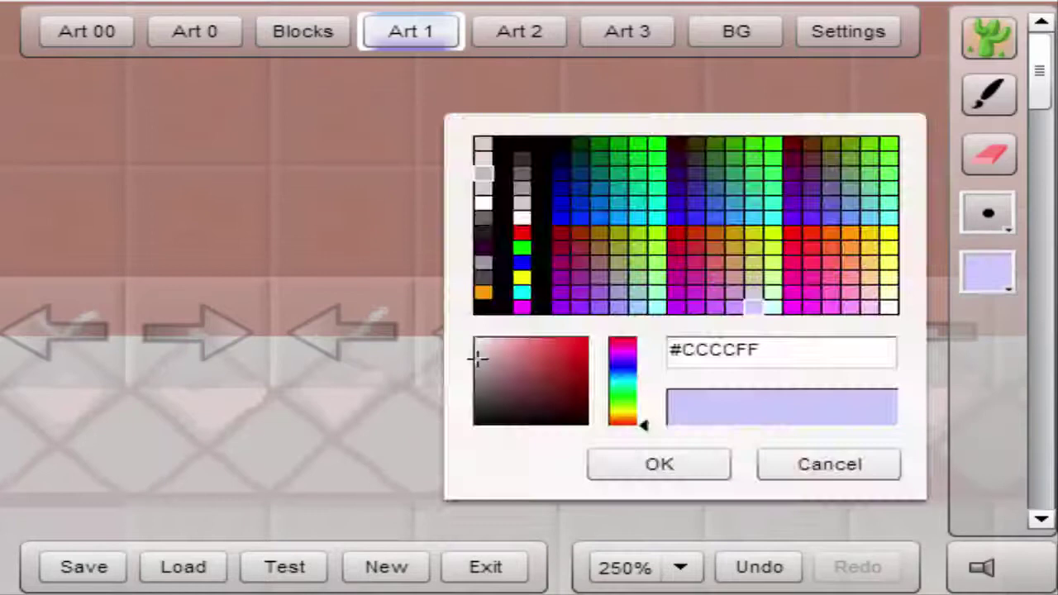
left_click(829, 462)
scroll(471, 306, "down", 3)
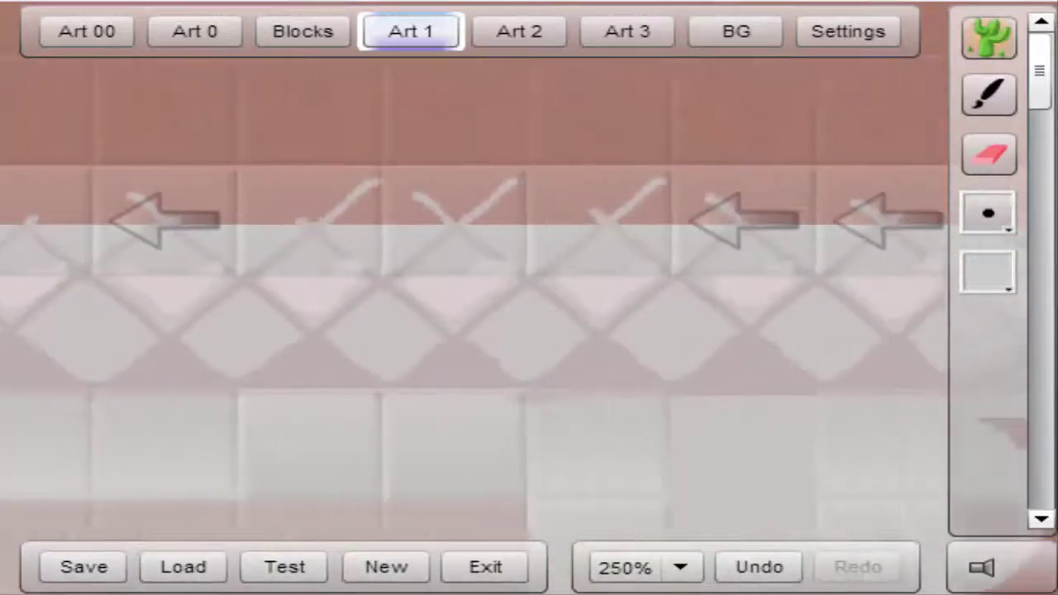
left_click(988, 272)
key("Return")
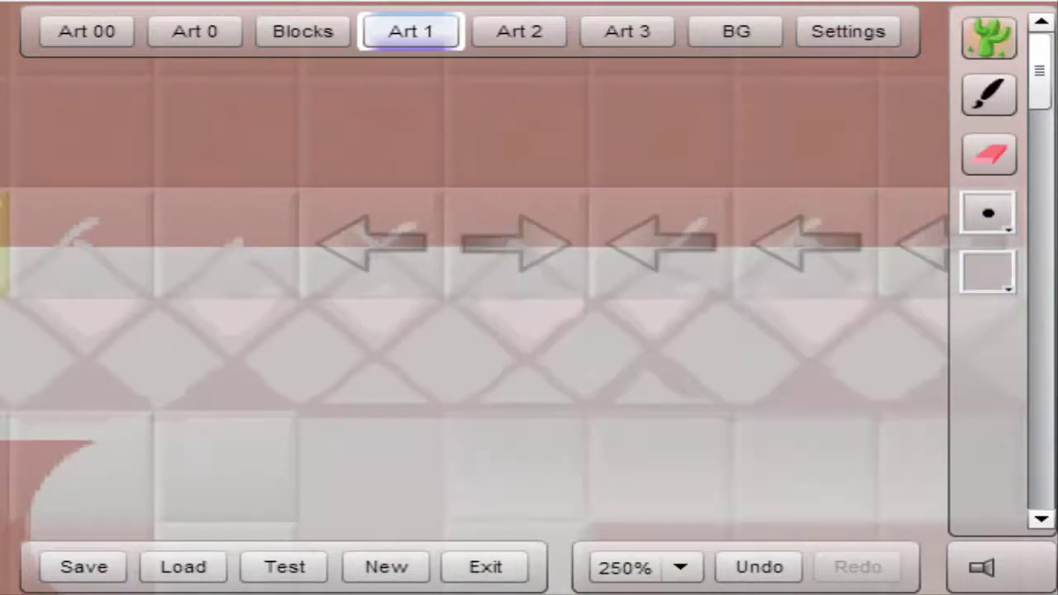
scroll(471, 306, "left", 3)
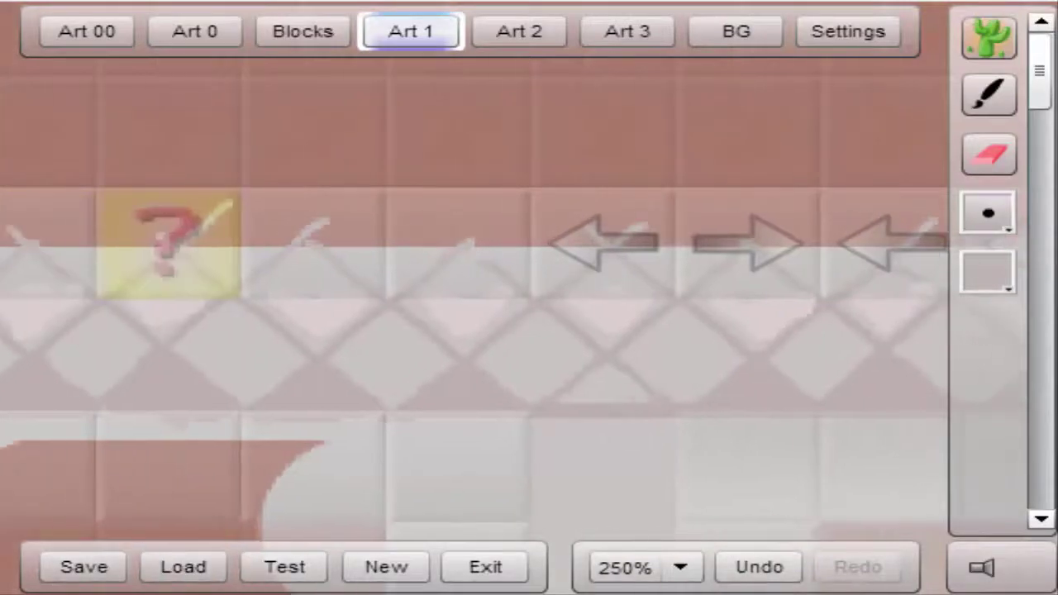
scroll(471, 306, "down", 3)
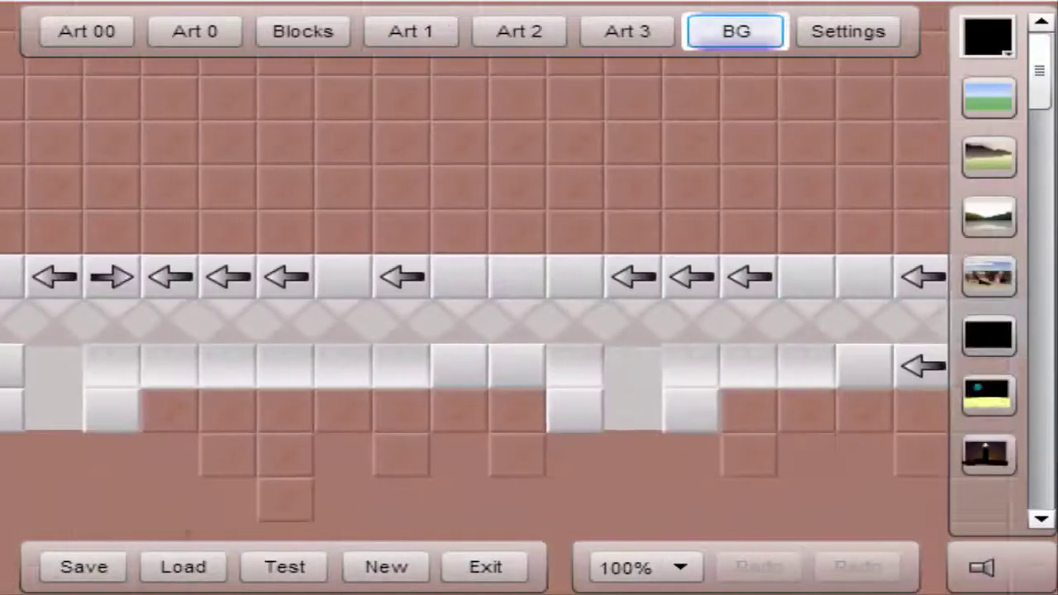
- Draw vertical grey lines through the lattice between its crossings, starting from the corridor's right end
scroll(947, 229, "right", 5)
scroll(357, 336, "up", 3)
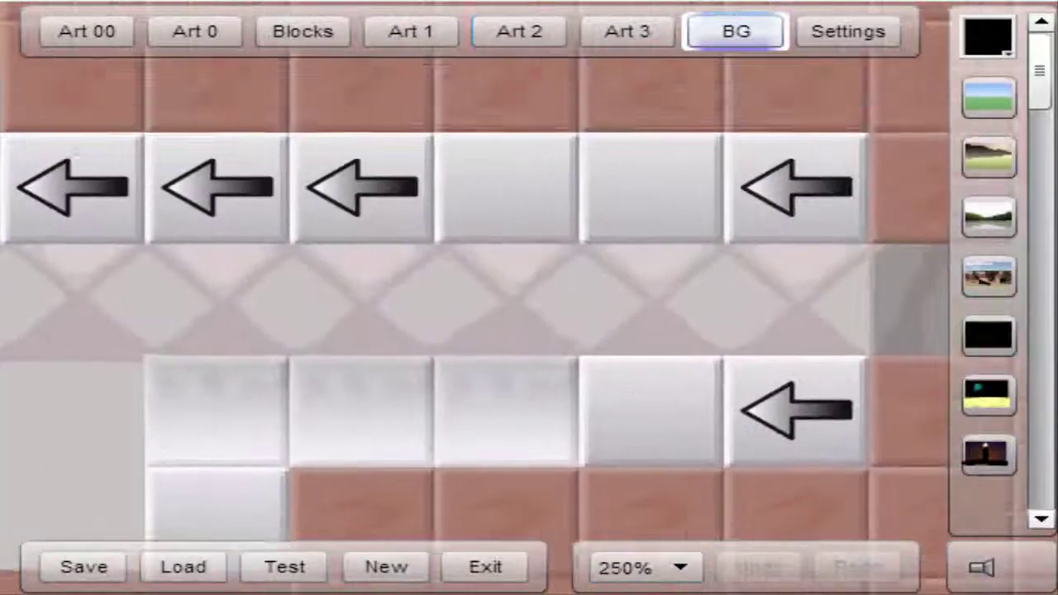
left_click(410, 31)
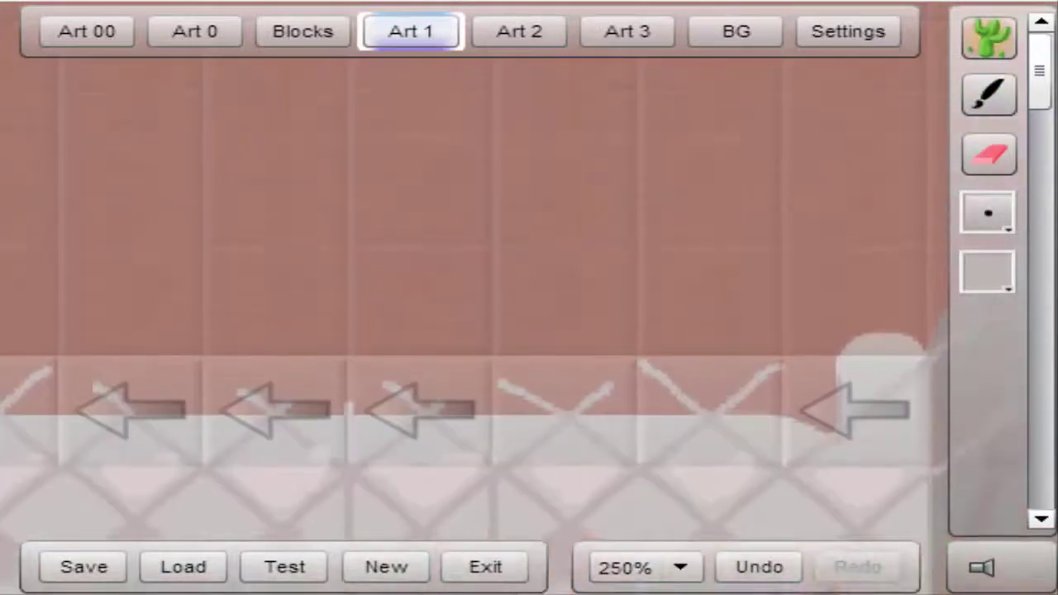
scroll(476, 298, "down", 3)
scroll(476, 297, "right", 3)
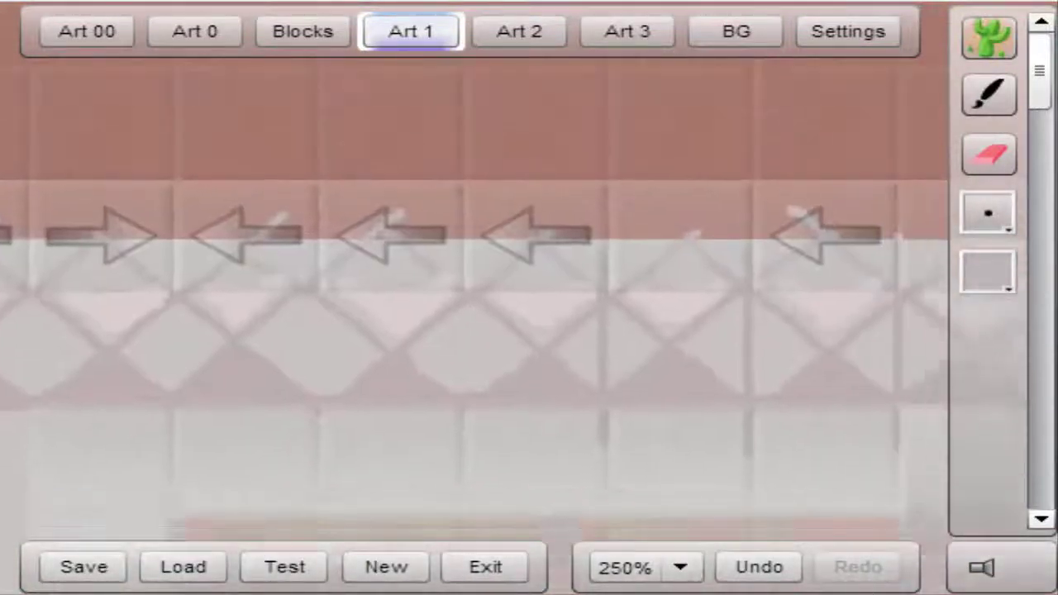
key("ctrl+z")
scroll(476, 297, "down", 4)
scroll(476, 298, "left", 6)
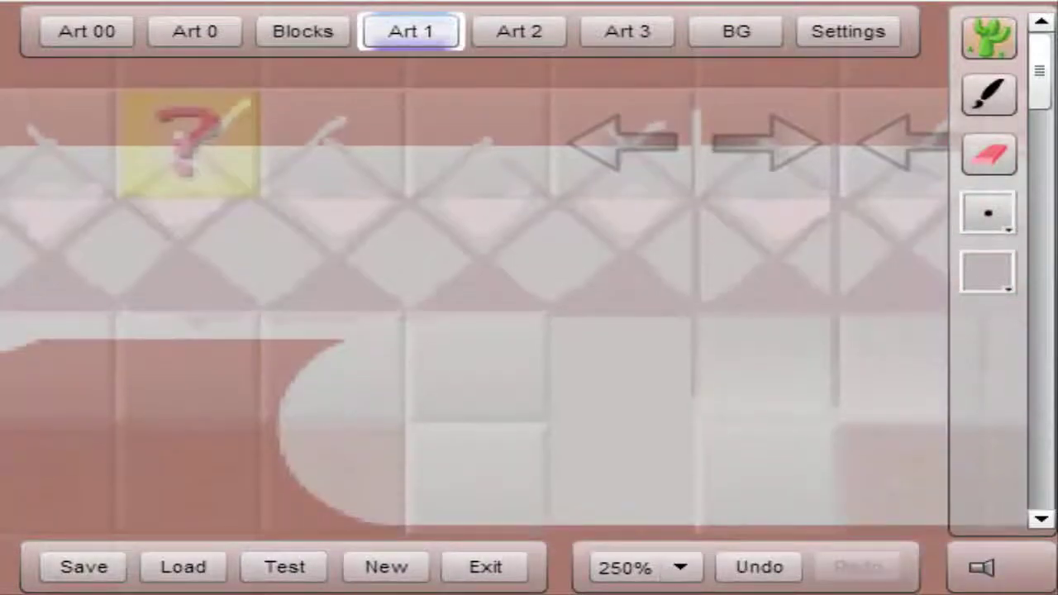
- Continue the vertical lattice lines to the corridor's left end and check the whole pattern at 100% with the blocks fully visible
scroll(476, 298, "up", 4)
scroll(476, 297, "left", 10)
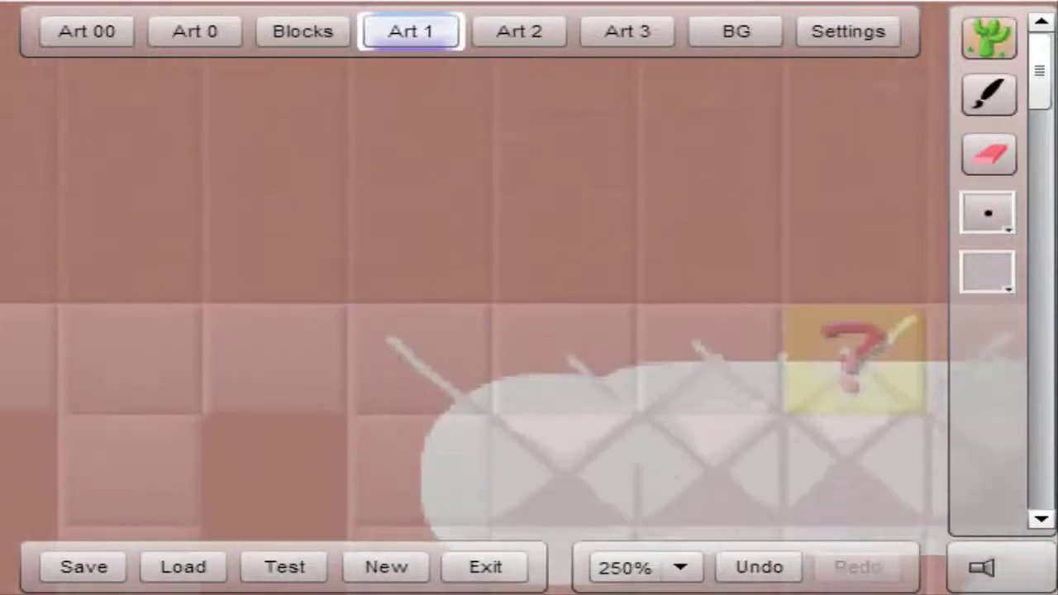
left_click(680, 567)
left_click(644, 475)
left_click(736, 30)
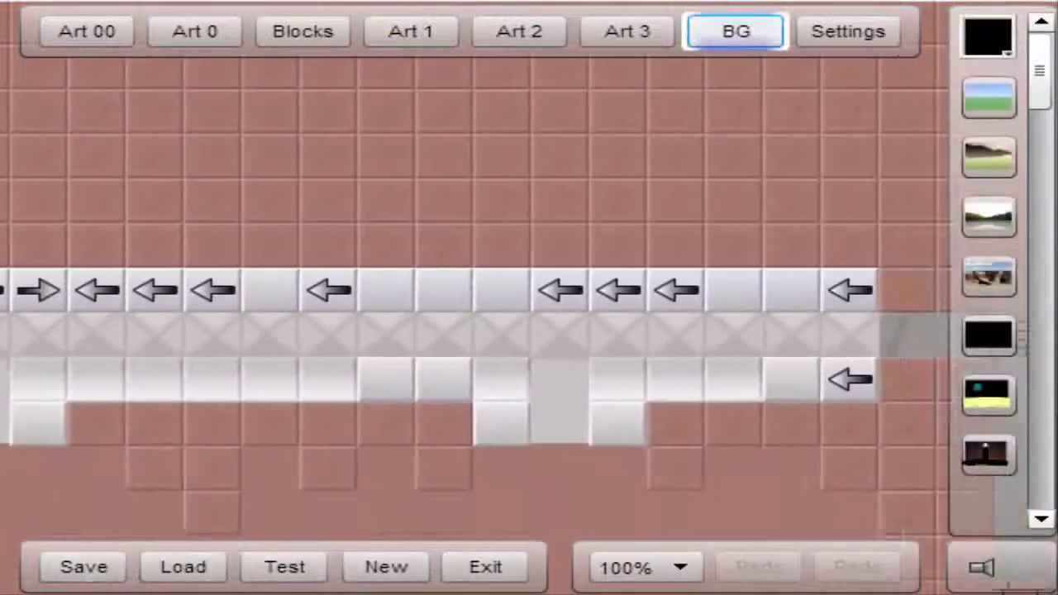
scroll(476, 297, "left", 8)
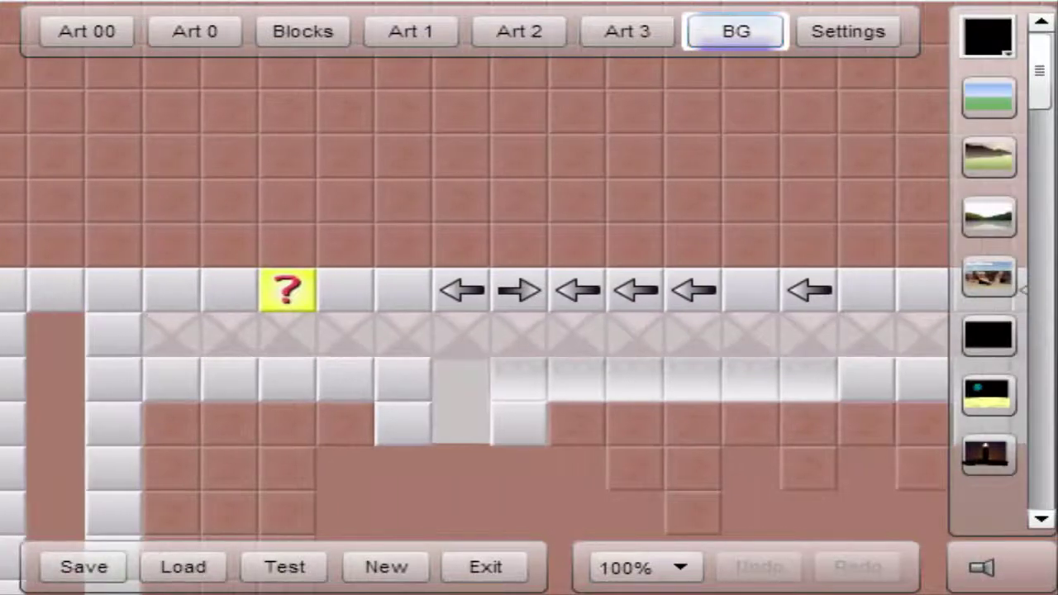
- Frame the left shaft opening below the corridor with darker grey on Art 1 and erase the light fill inside the frame
scroll(644, 567, "down", 3)
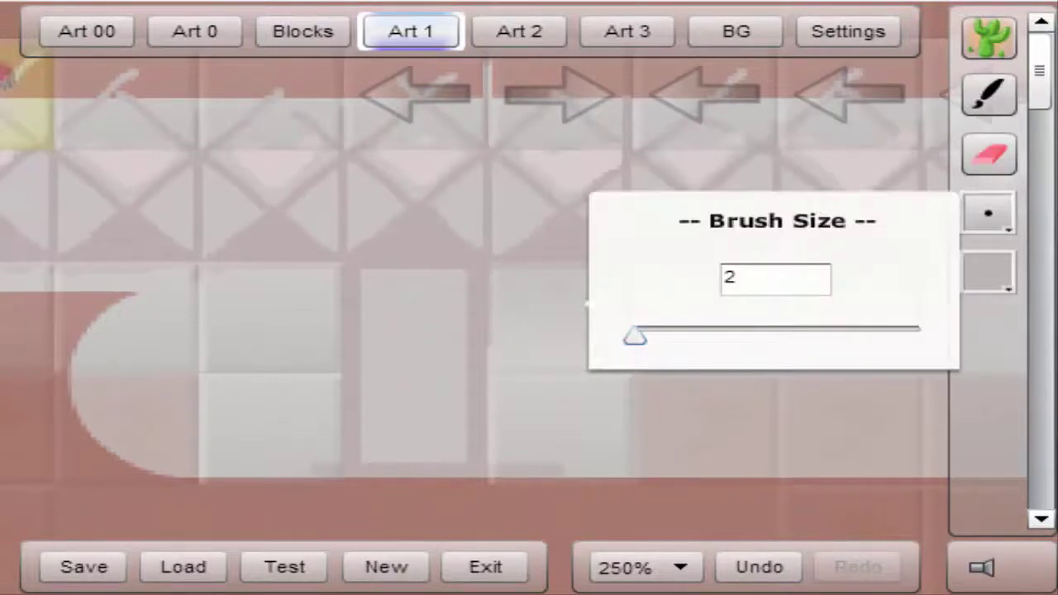
left_click_drag(370, 275, 372, 302)
left_click_drag(373, 429, 436, 423)
mouse_move(303, 248)
left_mouse_down()
mouse_move(397, 248)
mouse_move(405, 264)
left_mouse_up()
mouse_move(380, 331)
left_mouse_down()
mouse_move(377, 234)
mouse_move(410, 222)
left_mouse_up()
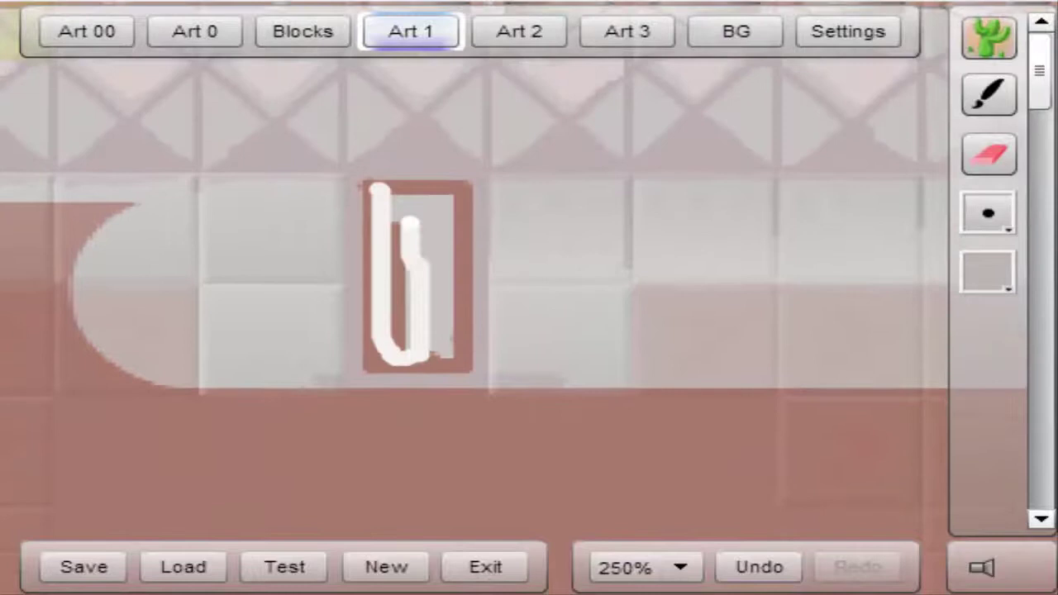
mouse_move(425, 273)
left_mouse_down()
mouse_move(444, 285)
mouse_move(444, 378)
left_mouse_up()
key("ctrl+z")
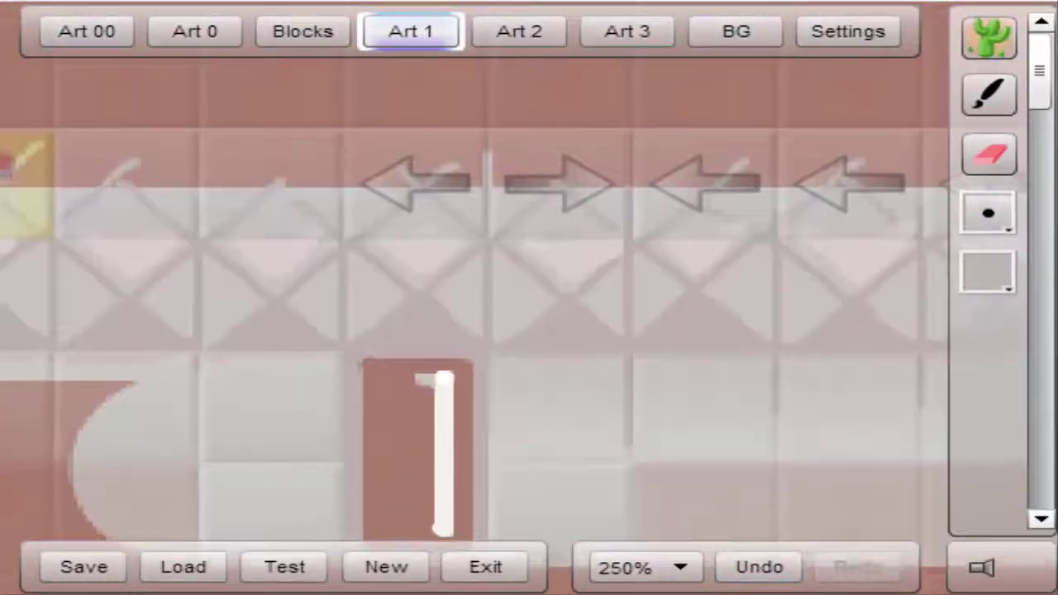
left_click(449, 443)
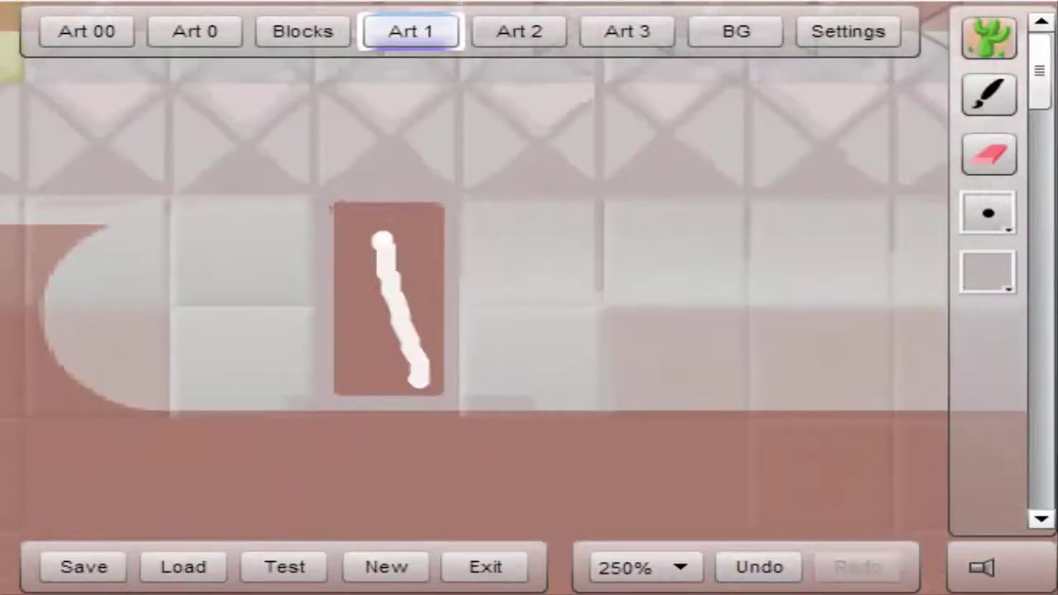
- Draw horizontal grey rungs across the framed left shaft opening and check them at 100%
left_click(988, 213)
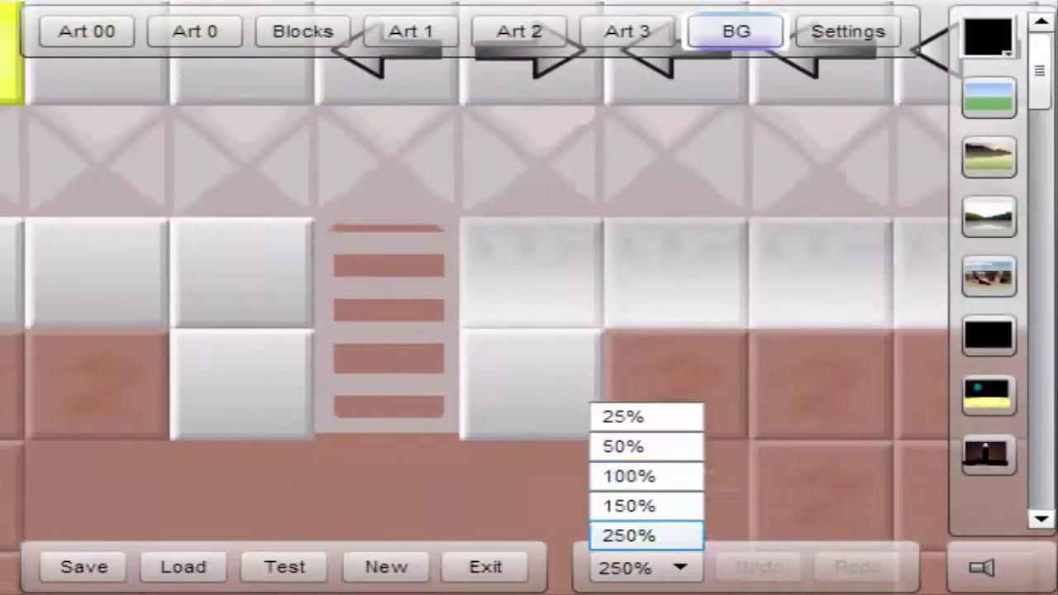
left_click(629, 476)
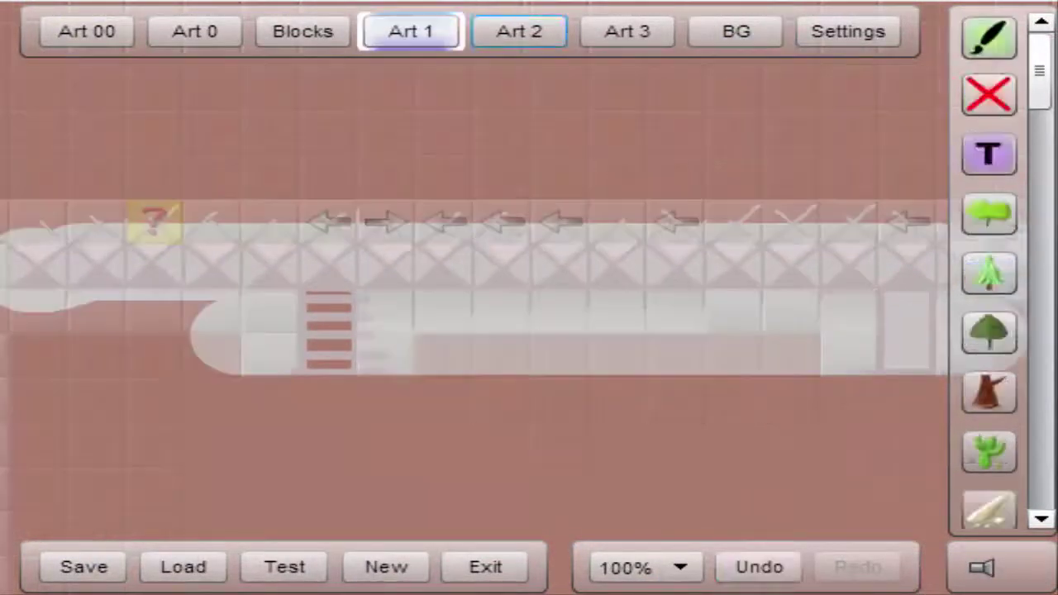
- Undo the last two strokes and fill the room below the corridor with mid grey on Art 1
key("ctrl+z")
key("ctrl+z")
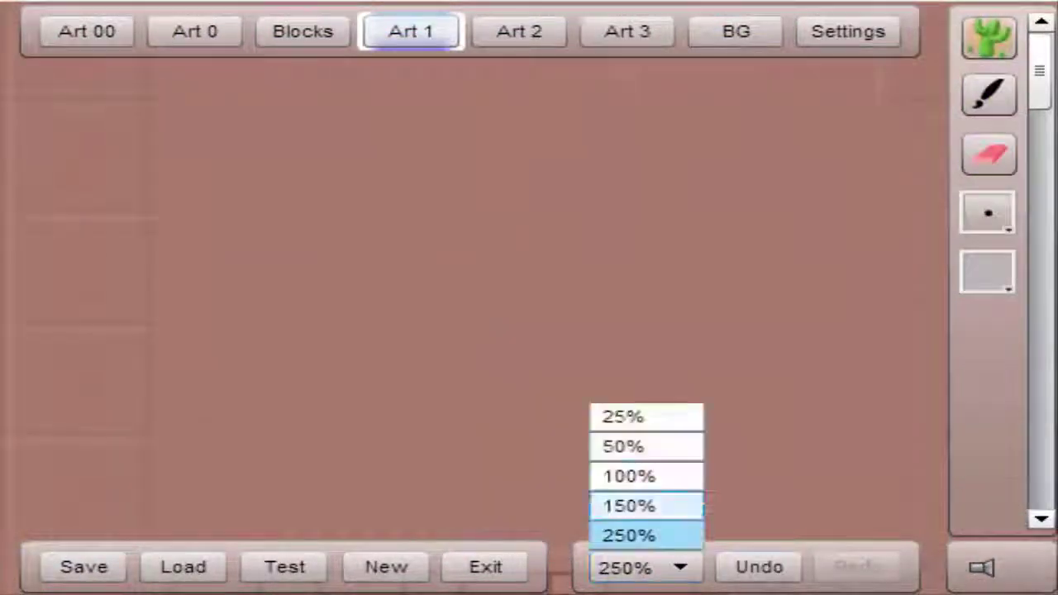
left_click(629, 476)
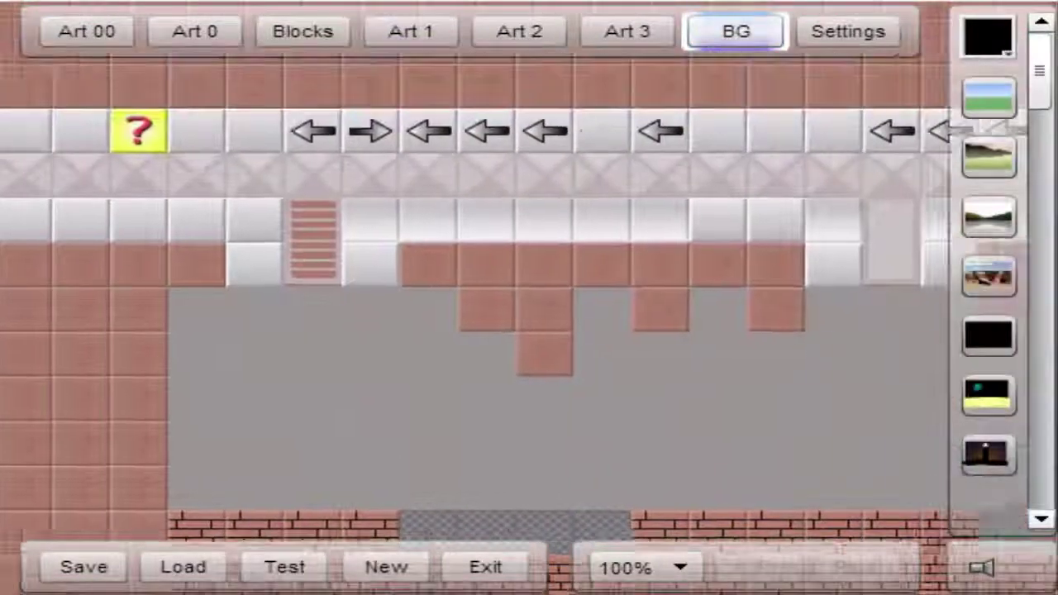
- Fill the gaps between the left shaft's rungs with grey at 250% zoom and check them at 100%
left_click(643, 567)
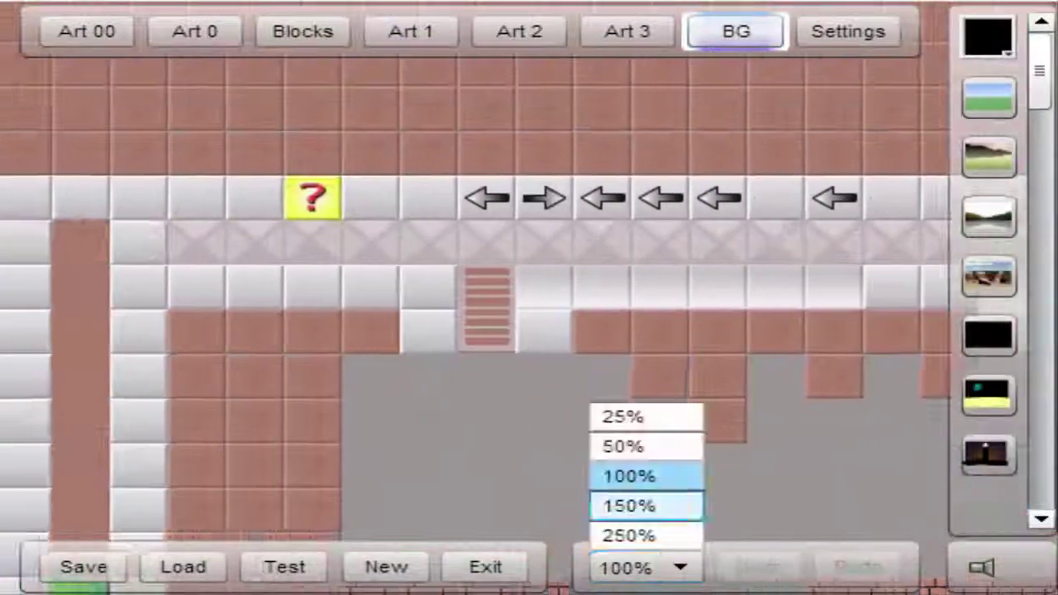
left_click(626, 536)
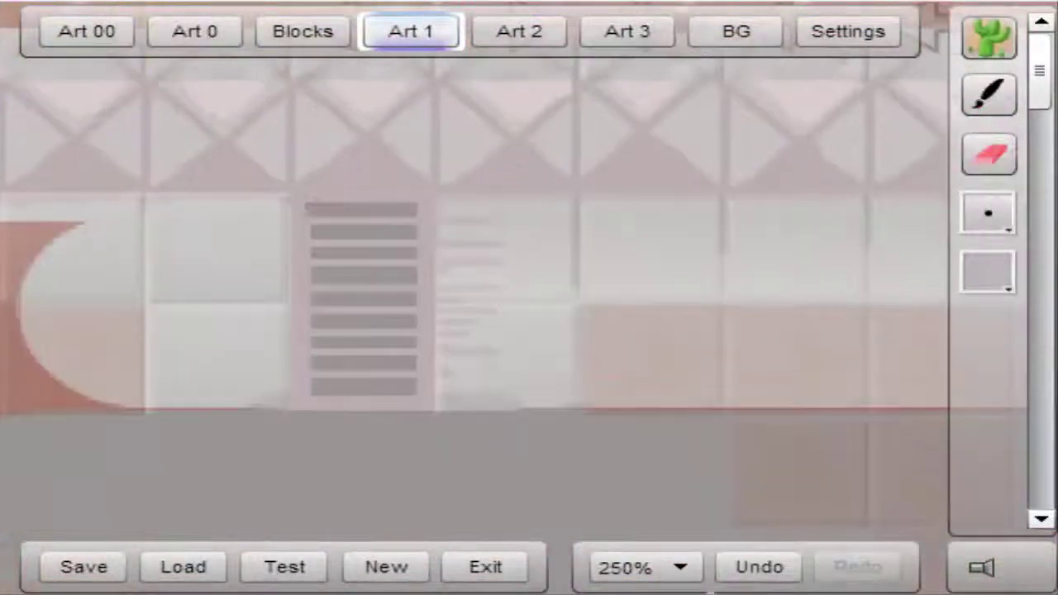
left_click(643, 567)
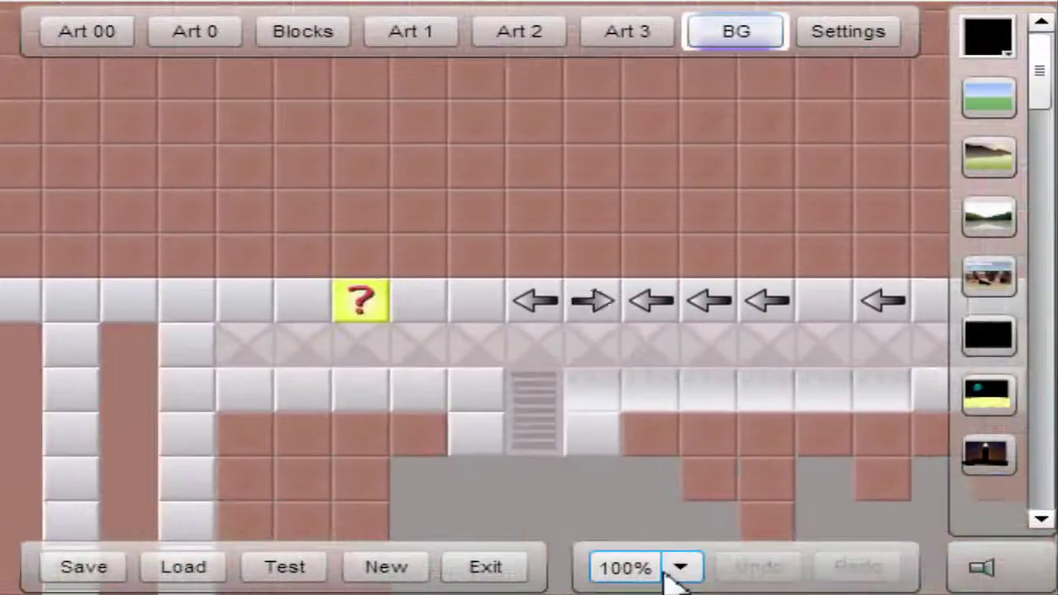
- Paint dripping red marks over the left shaft's bars on Art 1 and check them at 100% with the blocks fully visible
left_click(678, 567)
left_click(625, 536)
left_click(410, 32)
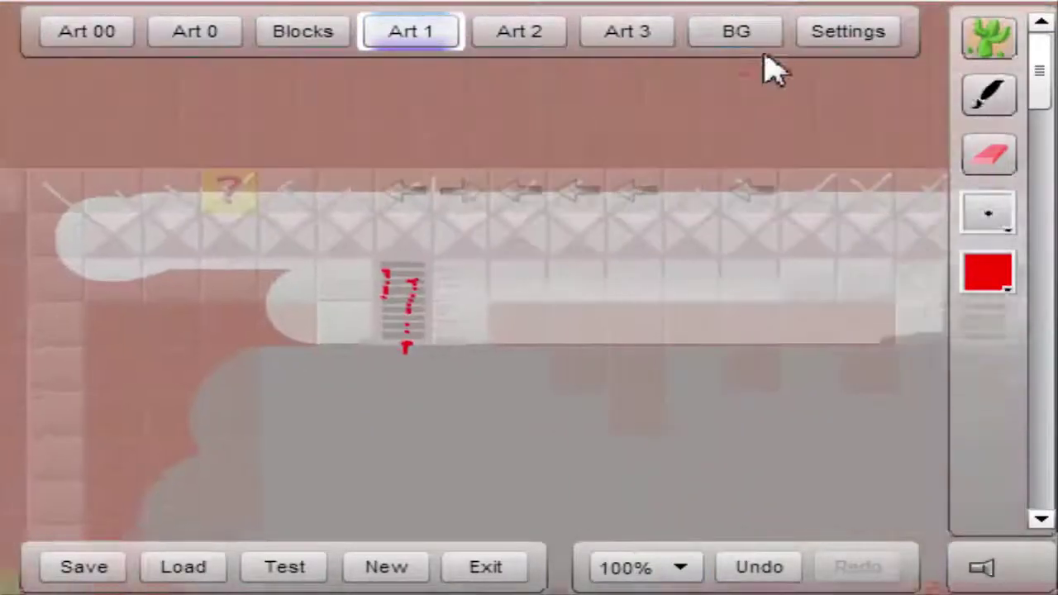
left_click(766, 40)
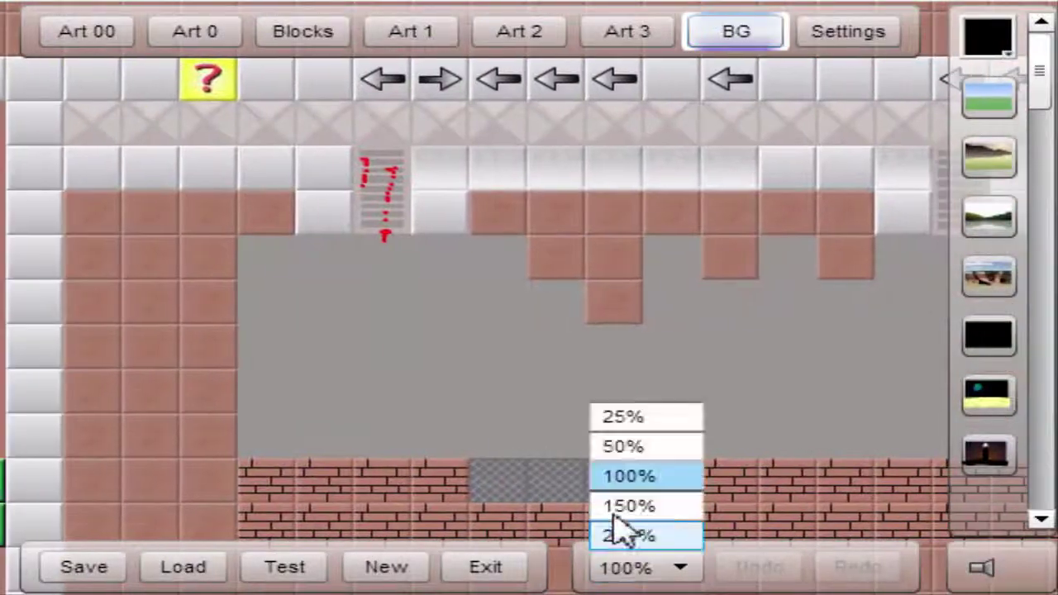
- Set the Art 1 brush colour to #918989 for working at 150% zoom
left_click(619, 516)
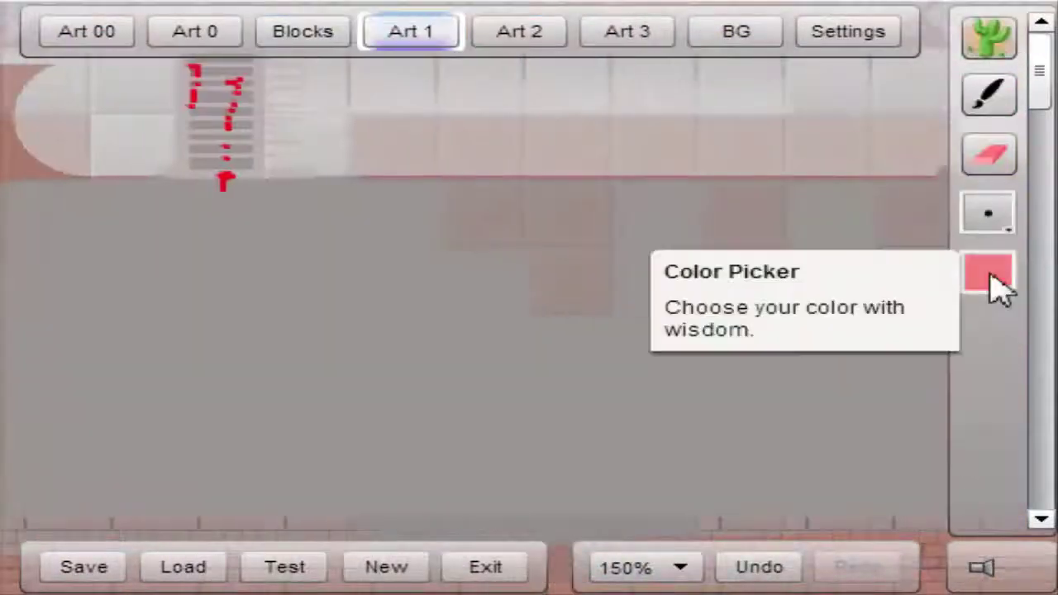
left_click(992, 277)
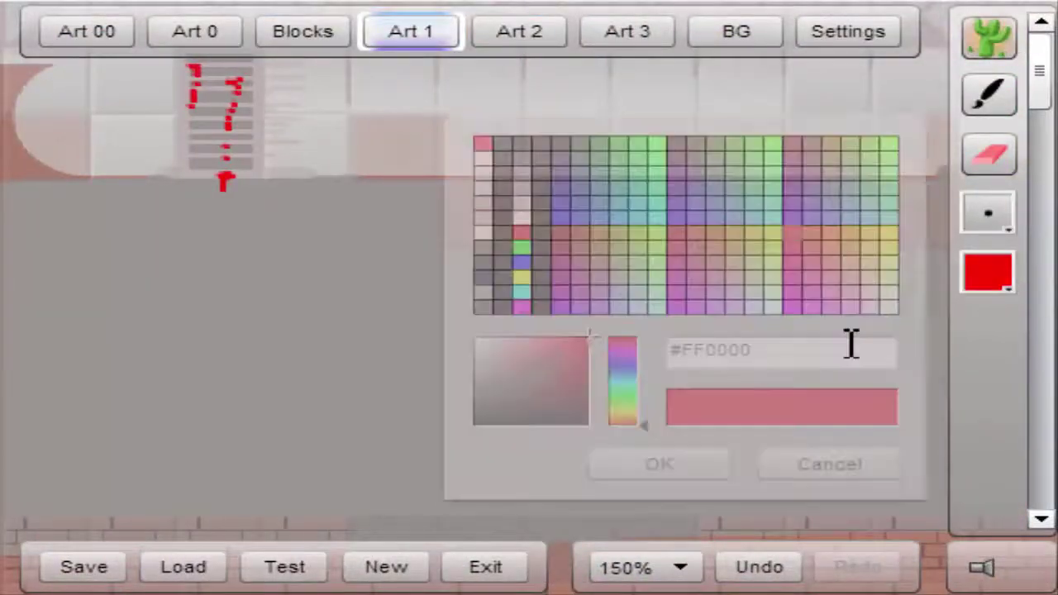
type("996633")
left_click(661, 475)
left_click(988, 273)
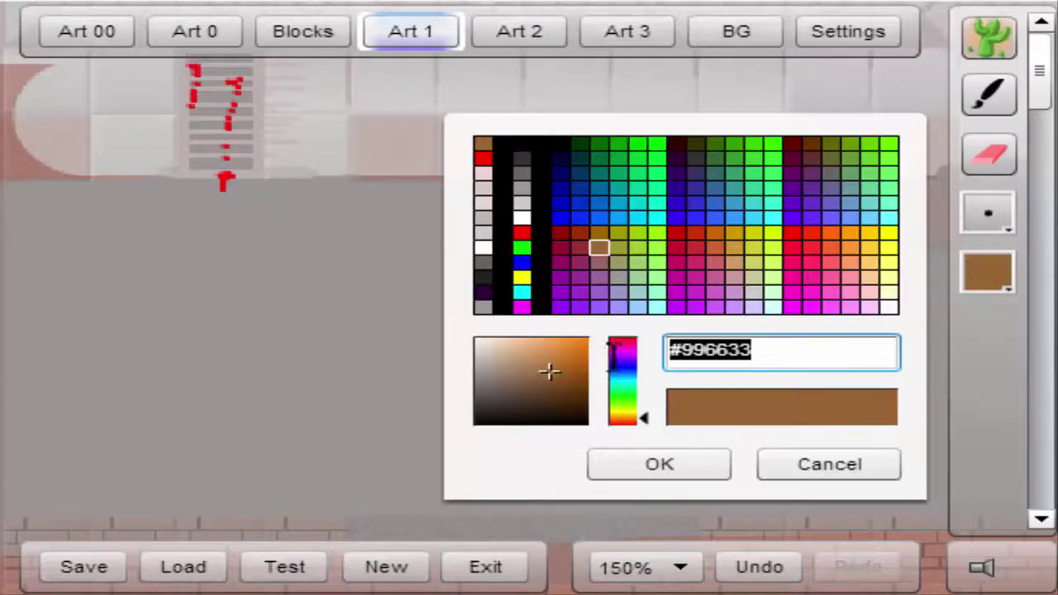
key("BackSpace")
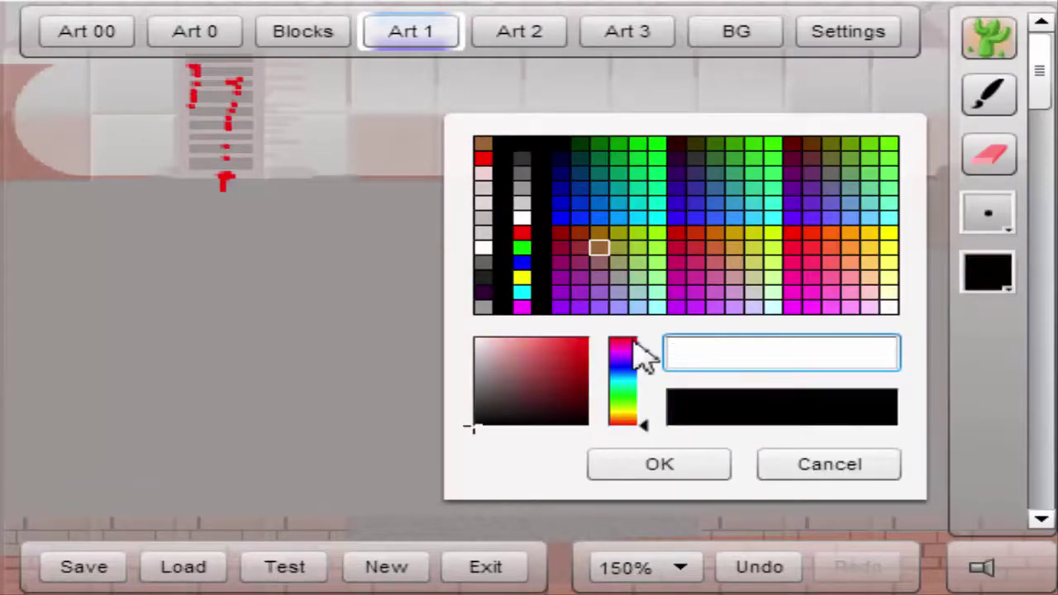
type("918989")
key("Return")
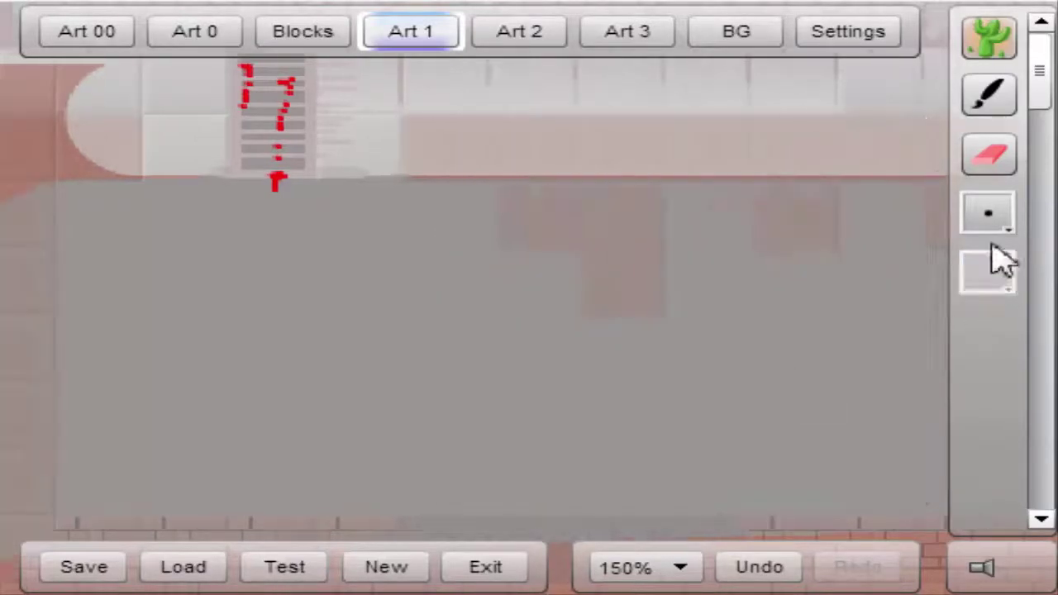
- Outline large rounded stones with thin darker grey lines across the left and middle of the grey room below the corridor
left_click(988, 215)
left_click_drag(322, 165, 245, 208)
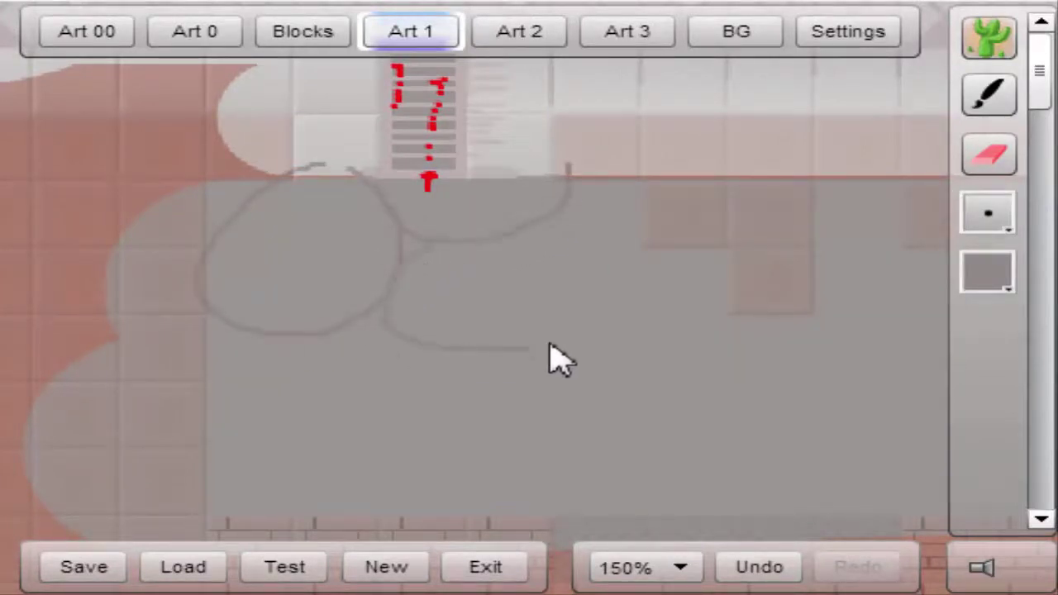
scroll(395, 252, "down", 3)
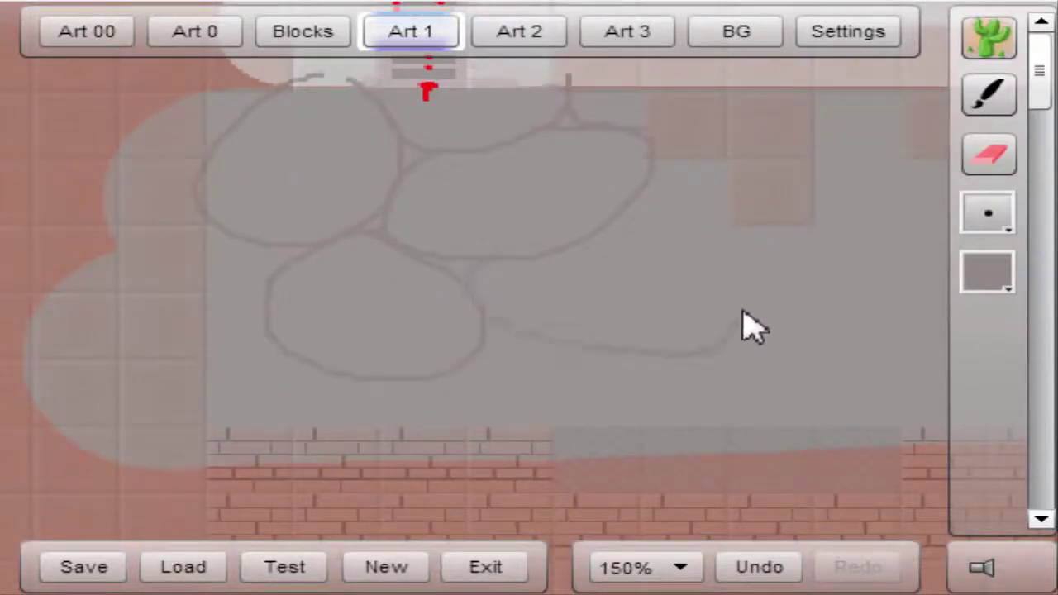
scroll(418, 219, "right", 5)
scroll(418, 219, "up", 2)
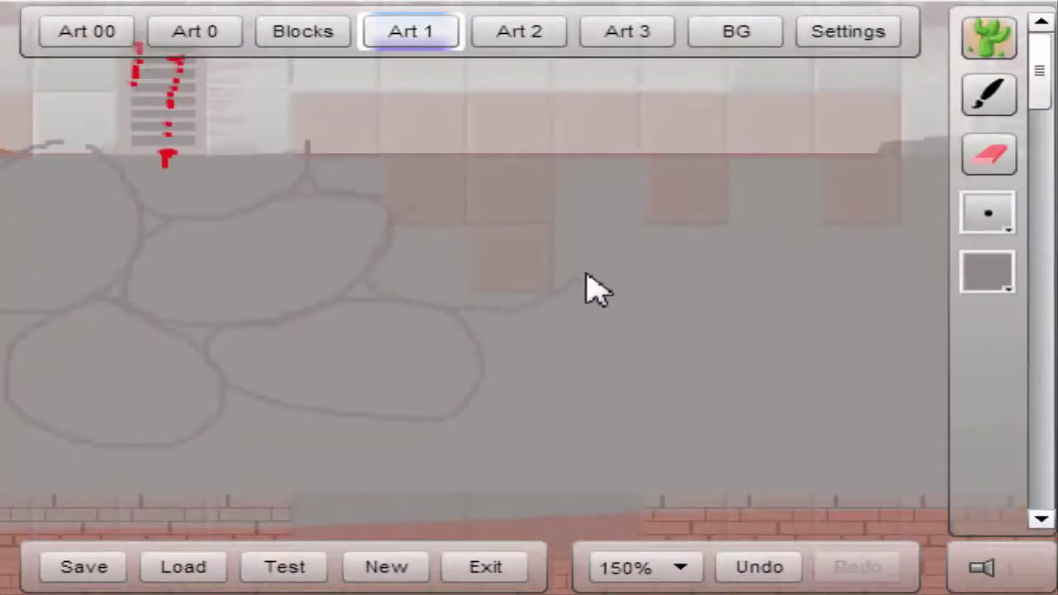
scroll(546, 256, "right", 2)
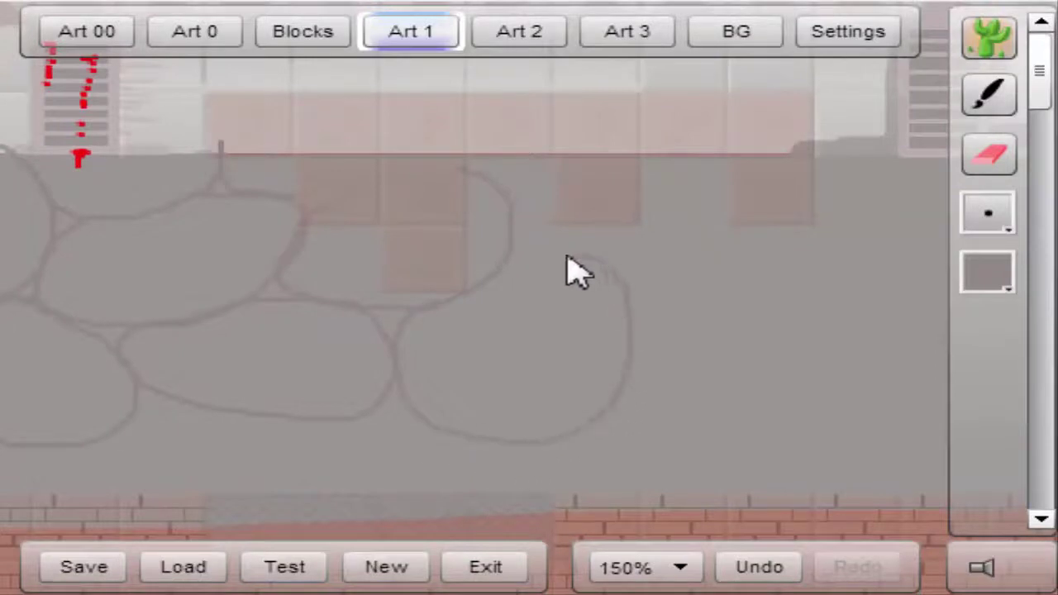
- Continue the stone outlines to the room's right end and down to the brick floor, undoing a stray stroke
scroll(542, 233, "up", 2)
scroll(628, 331, "down", 3)
scroll(188, 196, "left", 3)
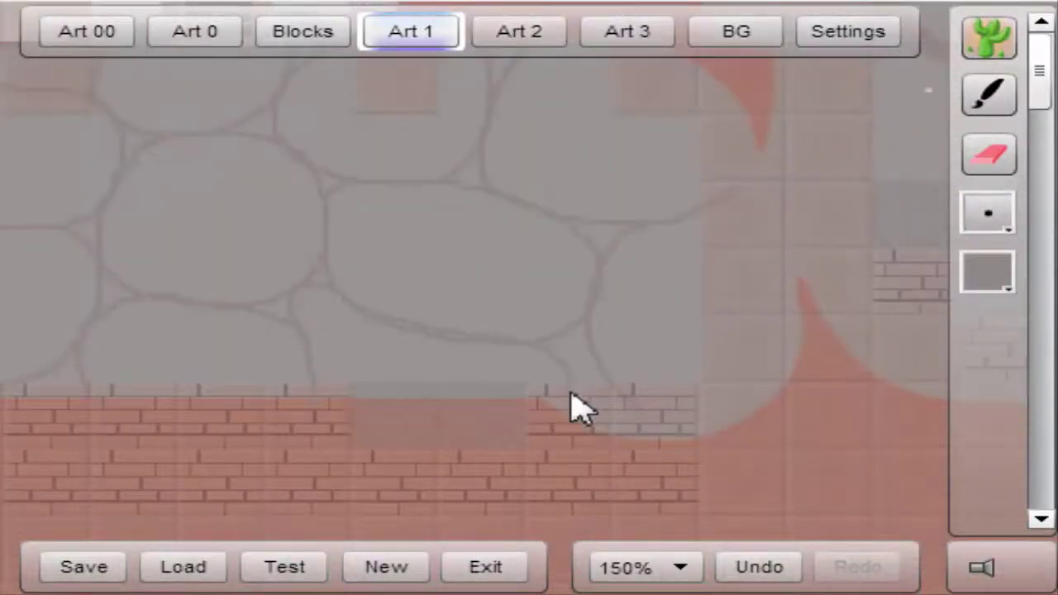
left_click(779, 567)
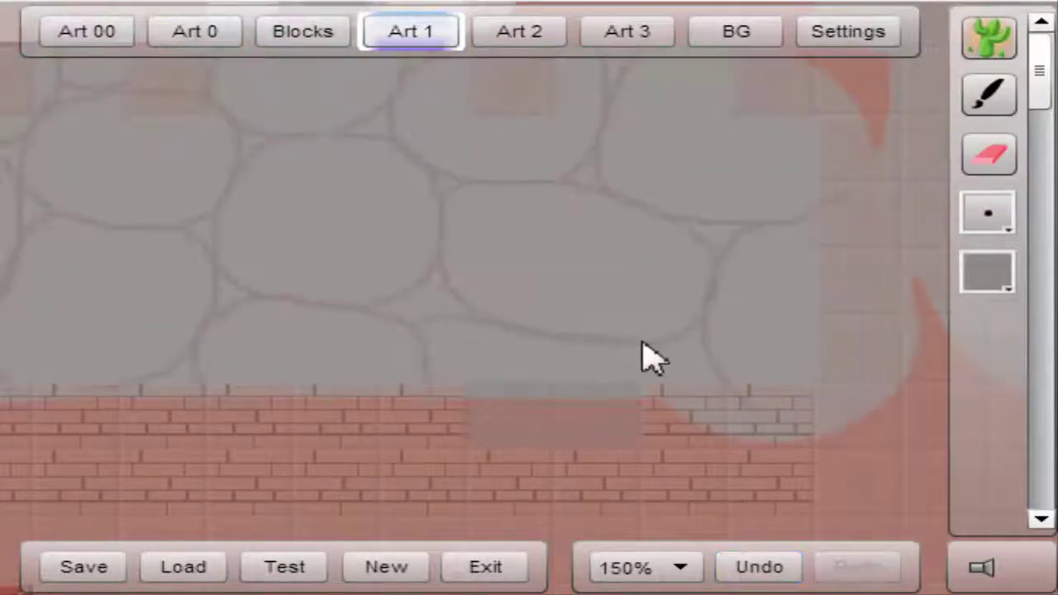
scroll(653, 360, "up", 3)
scroll(992, 300, "left", 2)
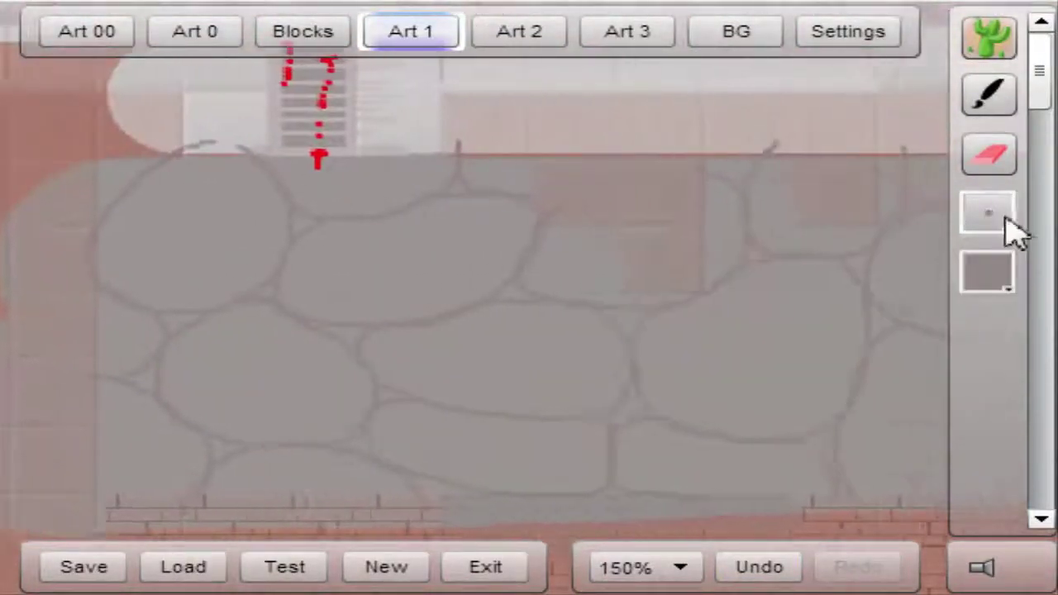
- Thicken the joints between the stones, scatter light grey and red specks over them, and check with the blocks fully visible
left_click(987, 213)
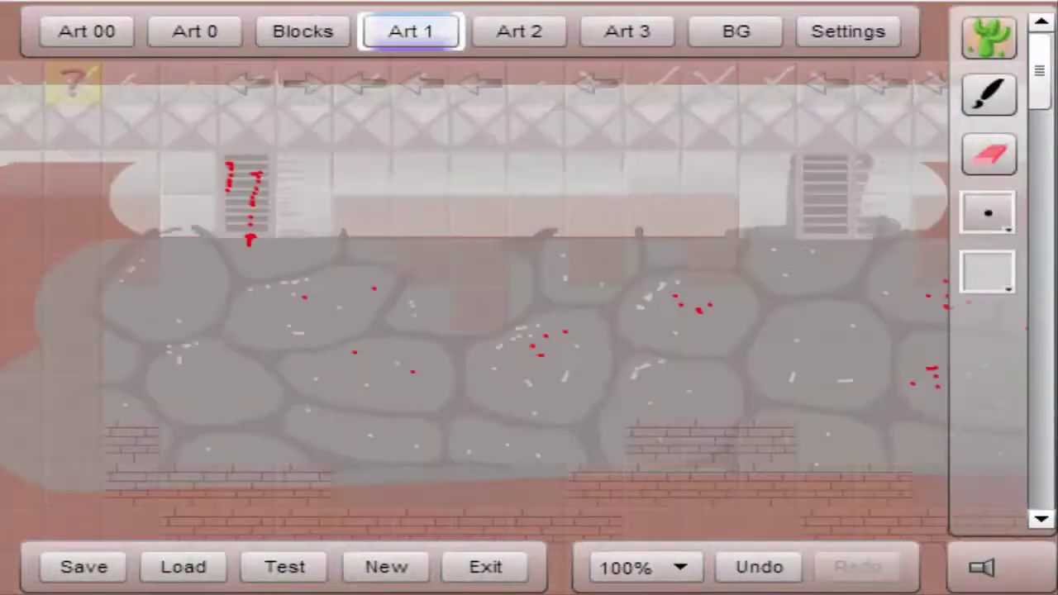
left_click(988, 273)
left_click(659, 463)
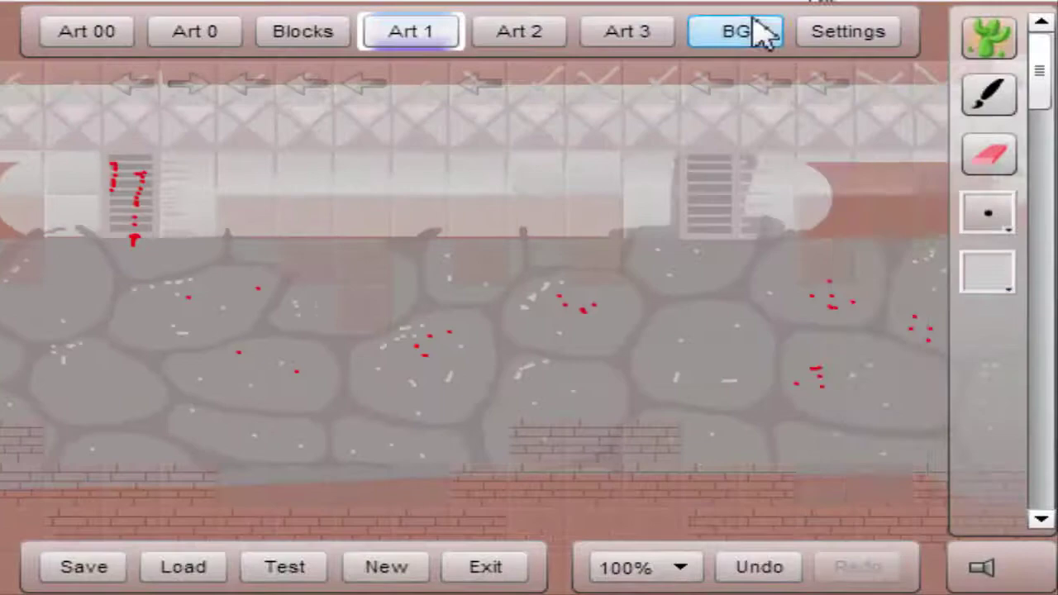
left_click(760, 33)
- Fill the lower room around the "cells" and "boxes" labels with darker grey on Art 1 and check it with the blocks visible
left_click(410, 31)
left_click(1001, 269)
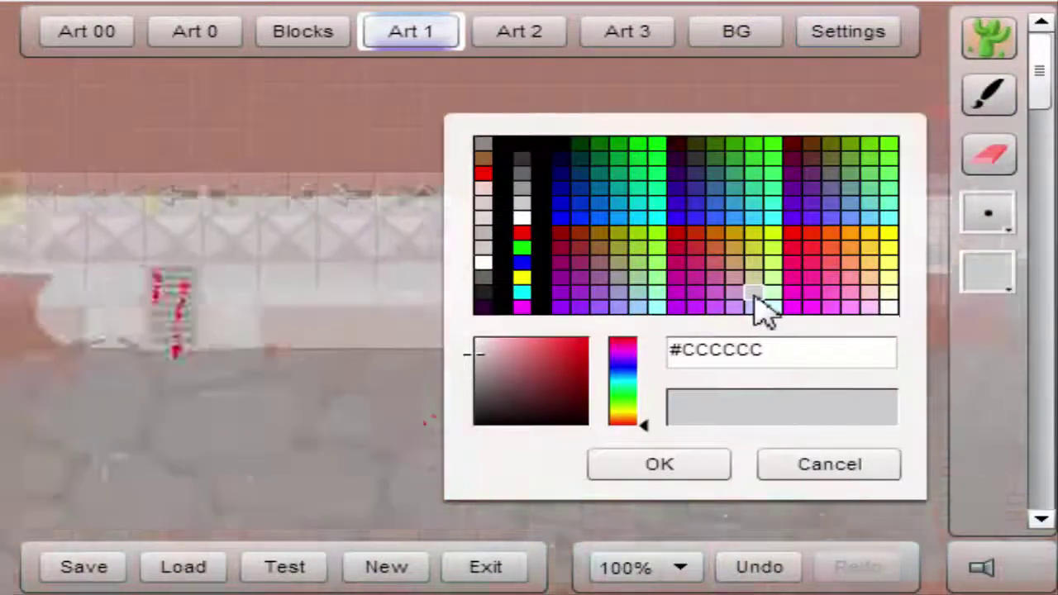
left_click(762, 310)
scroll(595, 413, "down", 4)
scroll(507, 389, "left", 4)
scroll(248, 349, "right", 4)
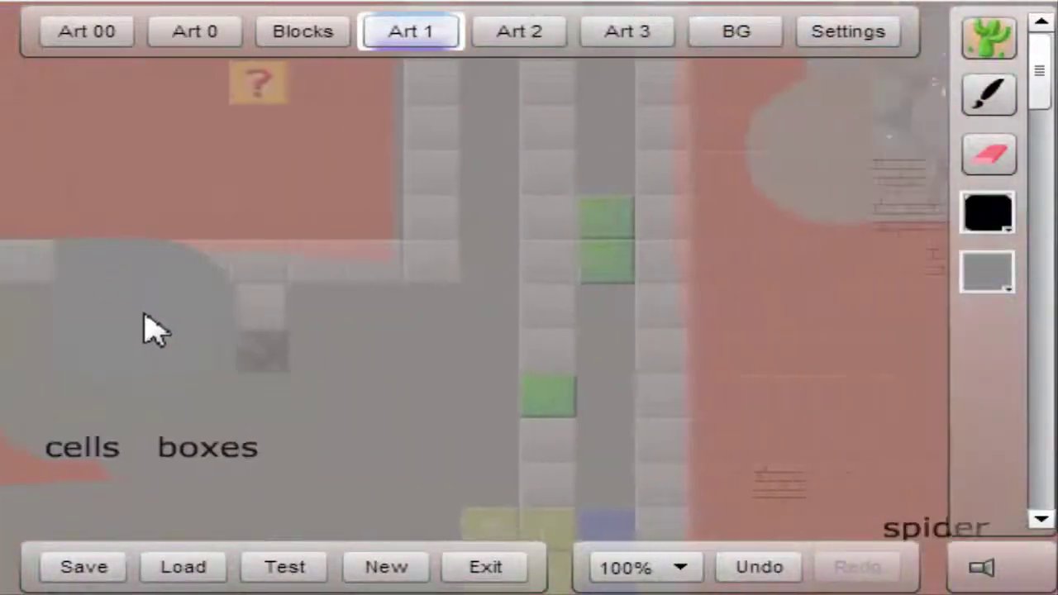
left_click(777, 31)
- Fill the area above the "cells" and "boxes" room with a lighter grey on Art 1 and check it with the blocks visible
left_click(450, 33)
left_click(987, 273)
left_click(715, 292)
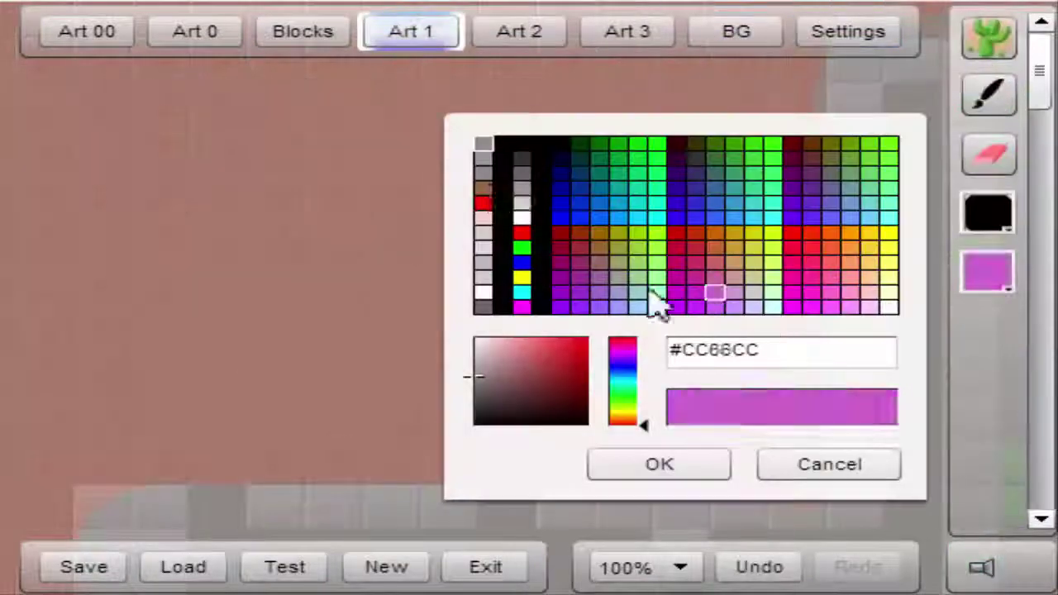
left_click(619, 279)
left_click(744, 38)
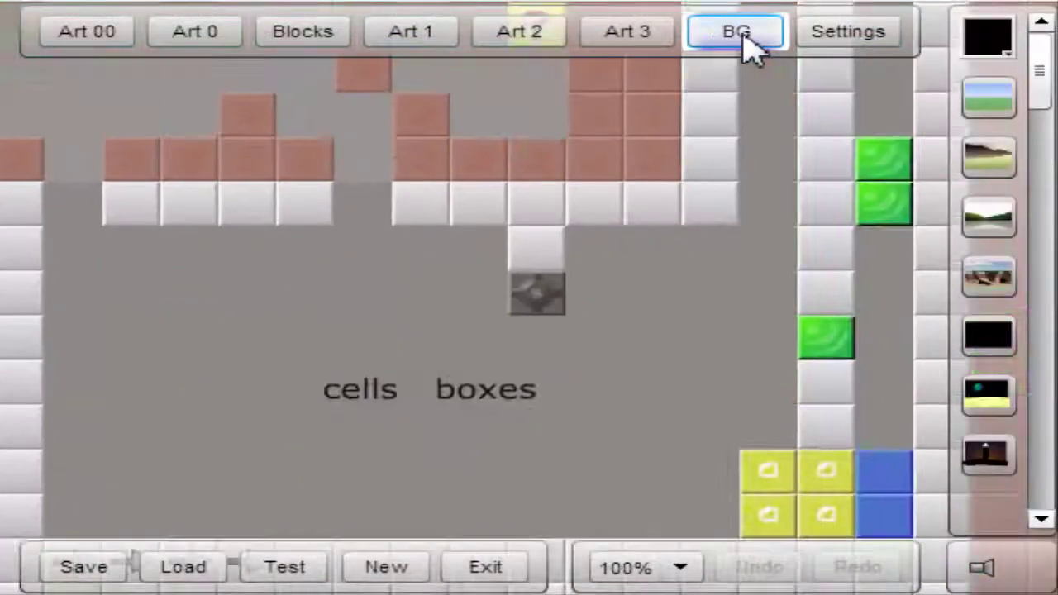